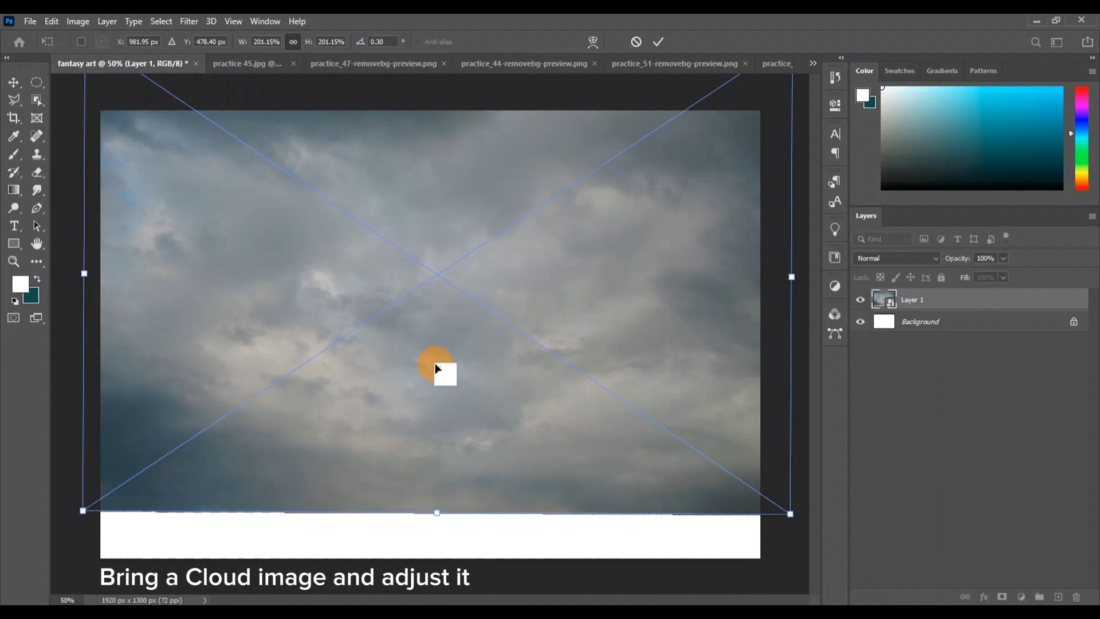
Apply the cloud image's transform and bring the stone image into the fantasy art document as a smart object
key("Return")
left_click(339, 63)
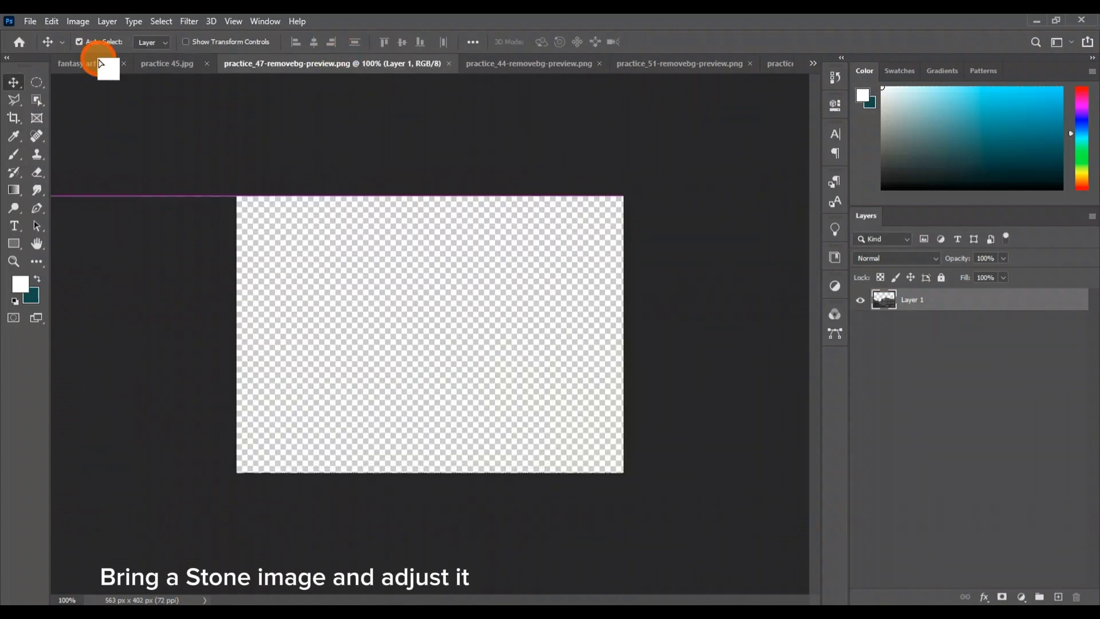
right_click(1007, 299)
left_click(893, 215)
Enlarge the stone image and position it so that it spans the full width along the canvas's lower edge
key("ctrl+t")
left_click_drag(613, 458, 708, 418)
left_click_drag(424, 484, 91, 493)
left_click_drag(400, 422, 400, 407)
left_click_drag(702, 481, 707, 489)
left_click_drag(709, 563, 773, 580)
key("Return")
left_click_drag(596, 487, 595, 503)
Add a Levels adjustment clipped to the cloud layer with midtones at 0.38 and the white input at 220
left_click(590, 353)
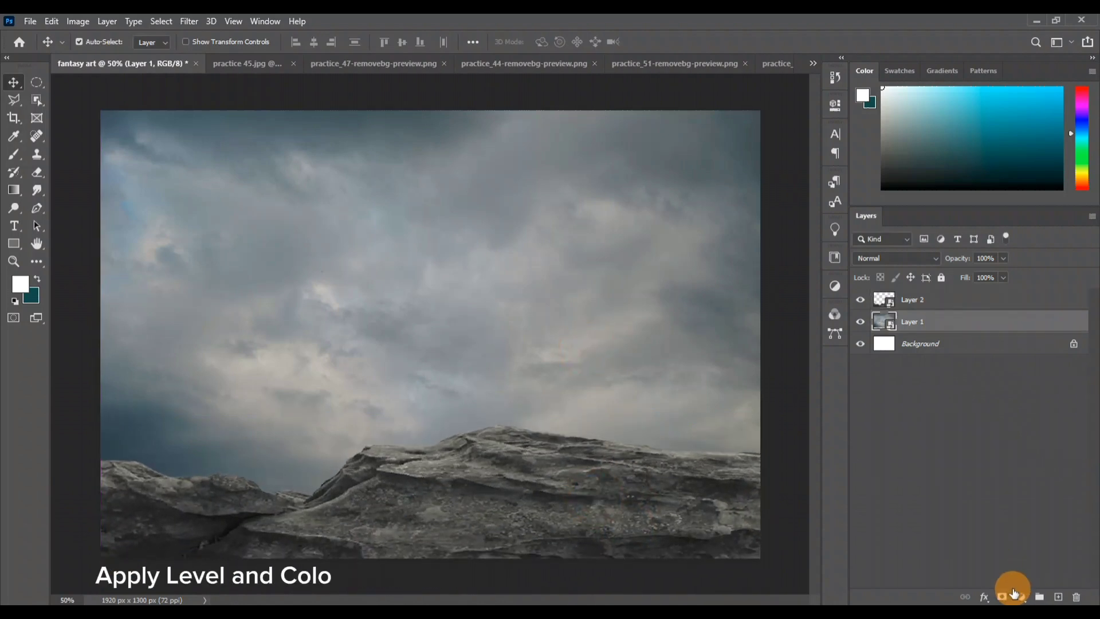
left_click(1015, 592)
left_click(1016, 408)
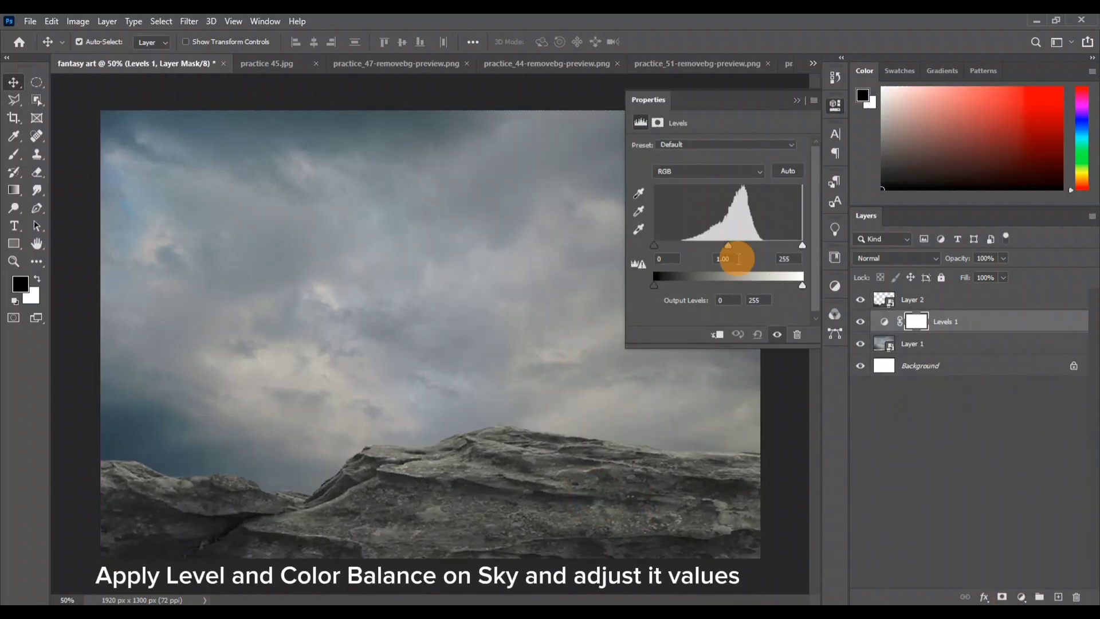
mouse_move(741, 250)
left_mouse_down()
mouse_move(795, 248)
mouse_move(754, 250)
left_mouse_up()
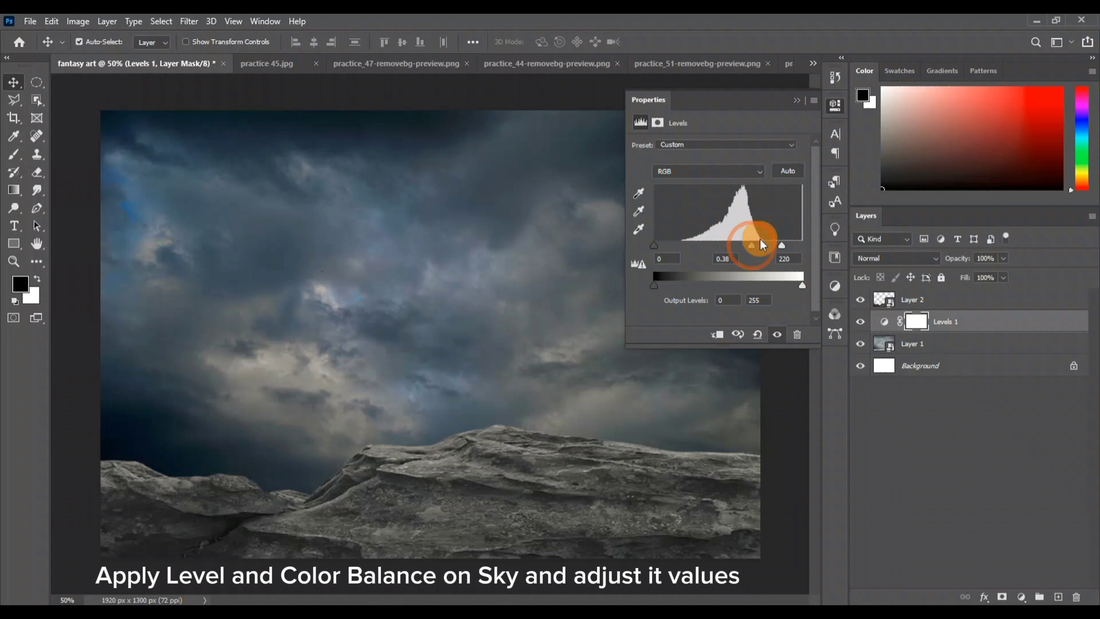
left_click(718, 335)
left_click(795, 100)
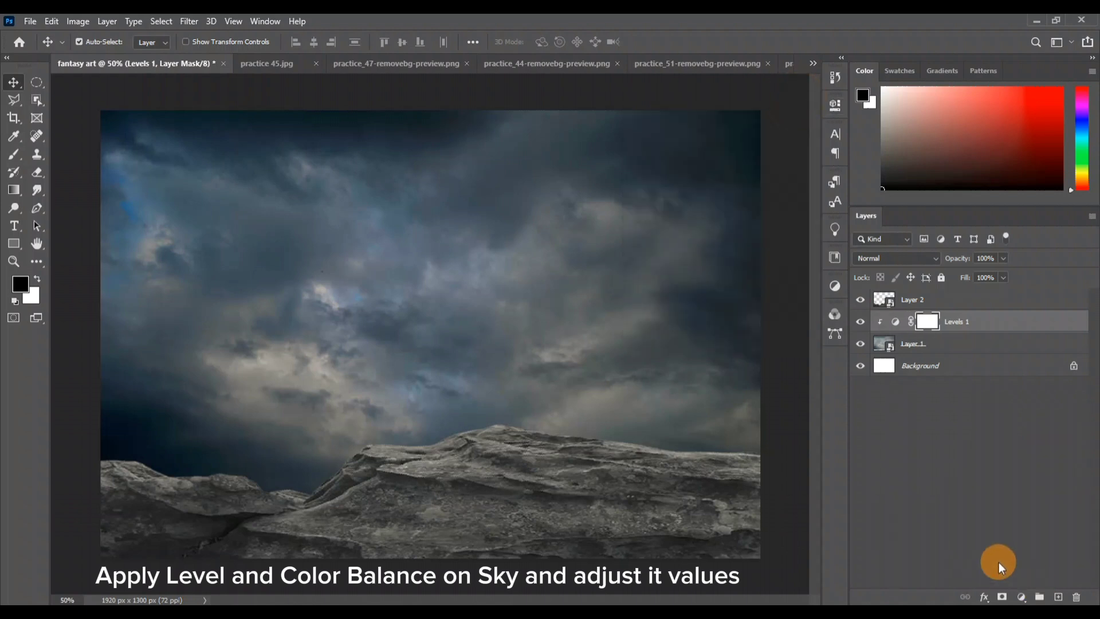
Add a Color Balance adjustment clipped to the cloud layer with midtones at Cyan/Red -10 and Yellow/Blue +12
left_click(1020, 597)
left_click(1031, 483)
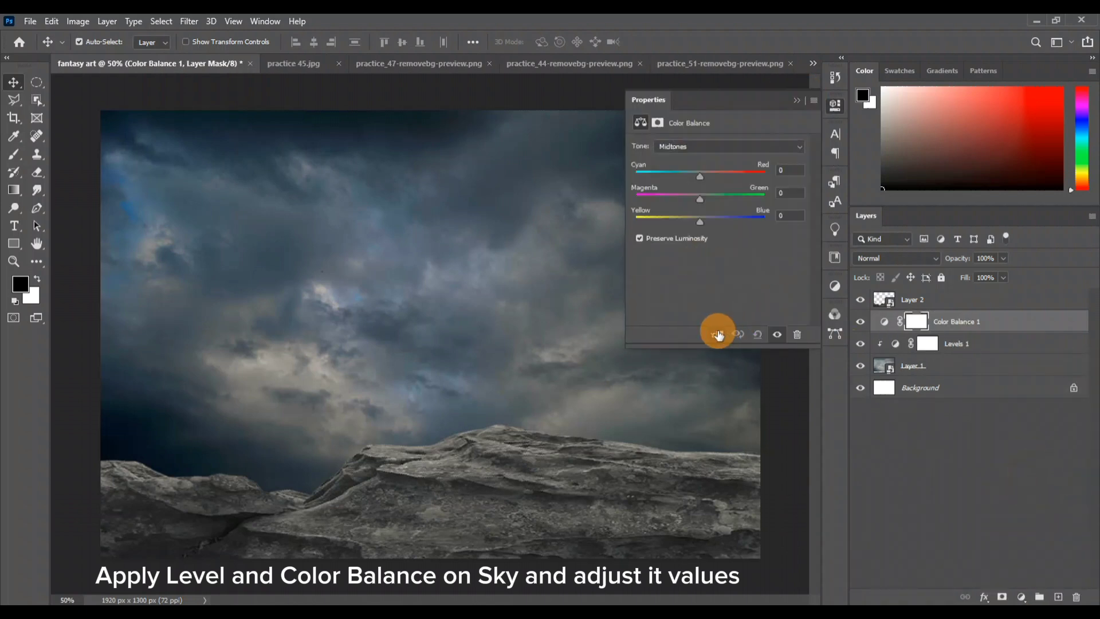
left_click_drag(699, 175, 692, 173)
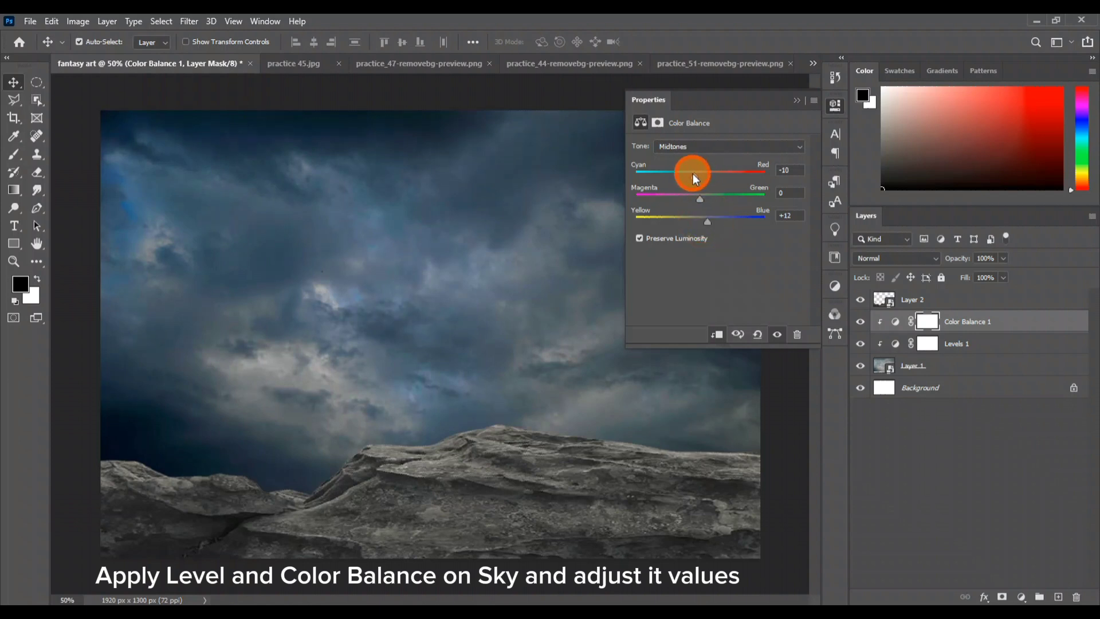
left_click(795, 99)
Add a Levels adjustment clipped to the stone layer and darken the stone's midtones while lowering the white input level
left_click(1007, 299)
left_click(1019, 596)
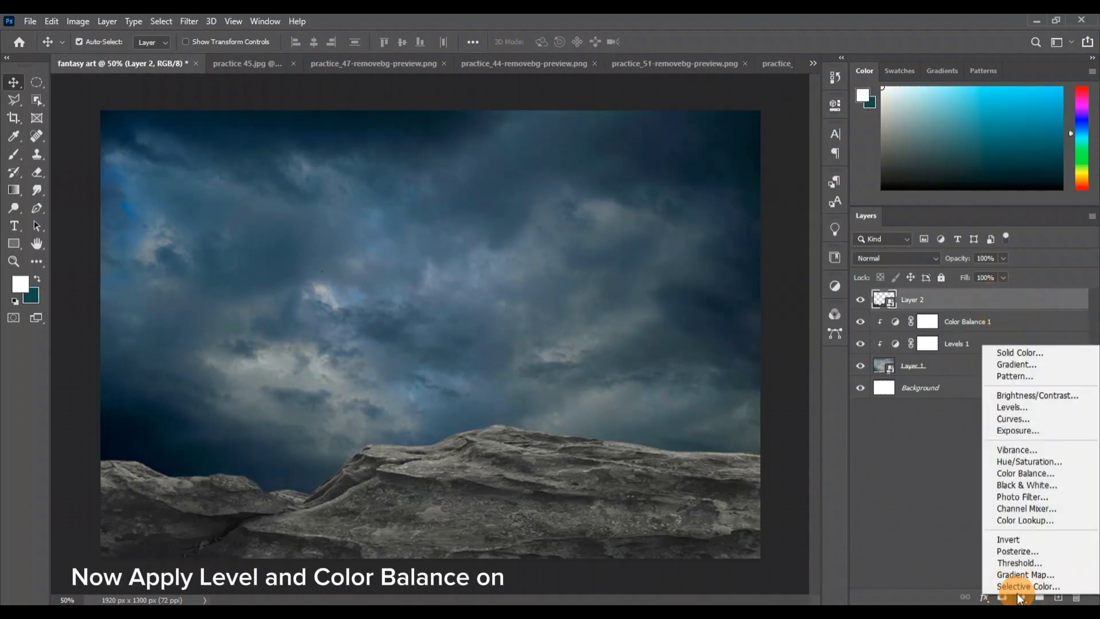
left_click(1025, 407)
left_click(716, 334)
left_click_drag(727, 246, 751, 249)
left_click_drag(801, 248, 755, 252)
left_click(796, 101)
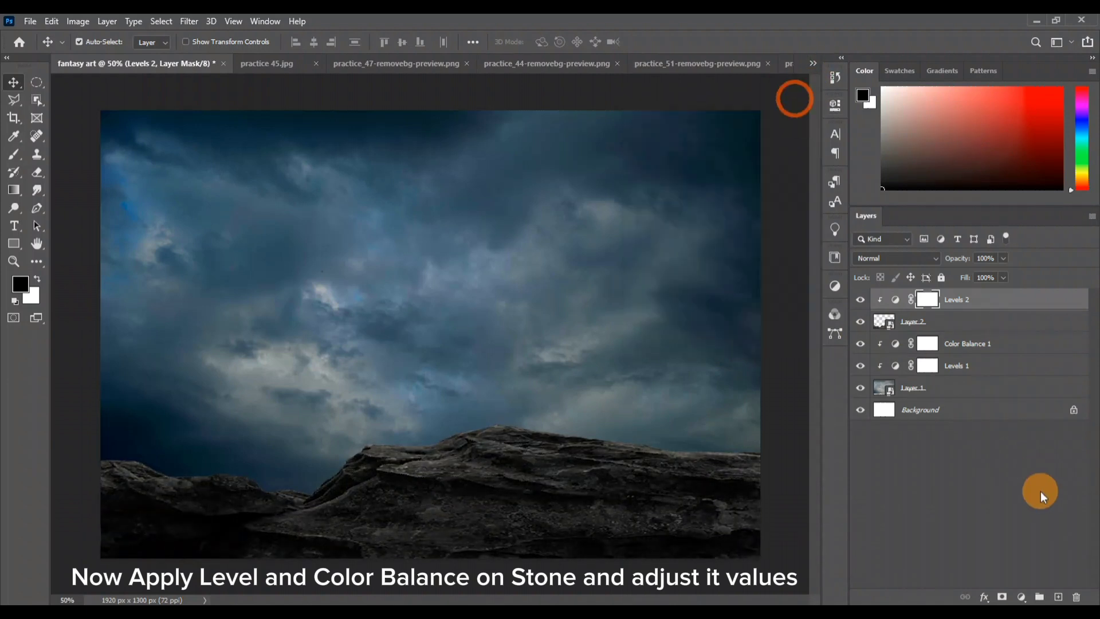
Add a Color Balance adjustment clipped to the stone layer with midtones at Cyan/Red -12 and Yellow/Blue +13
left_click(1021, 596)
left_click(1025, 469)
left_click_drag(701, 226, 714, 222)
left_click_drag(699, 176, 685, 178)
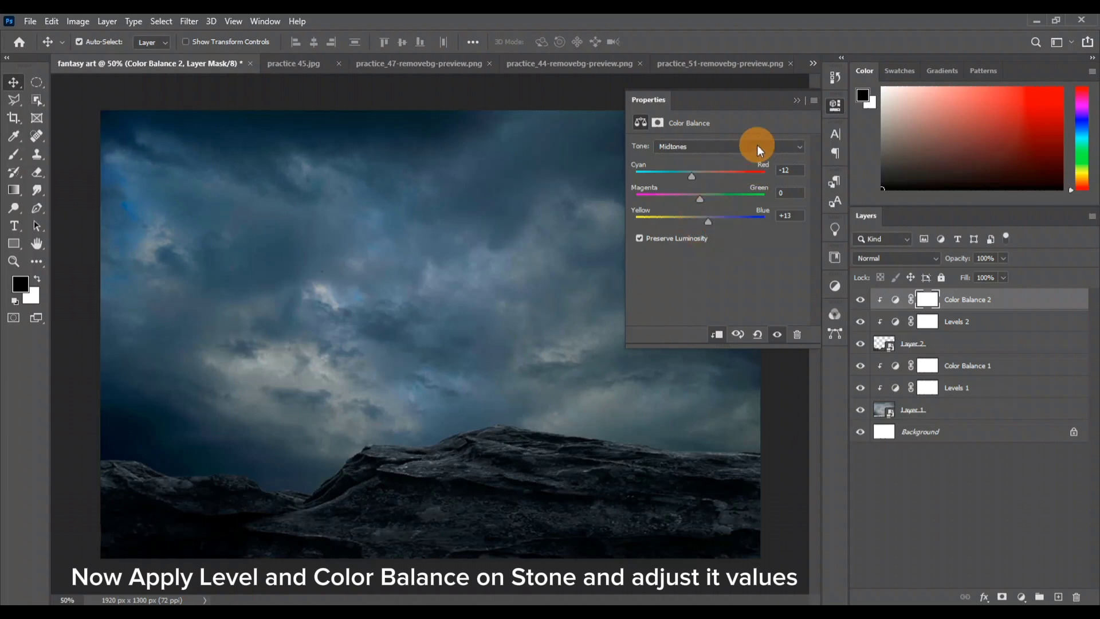
left_click(796, 101)
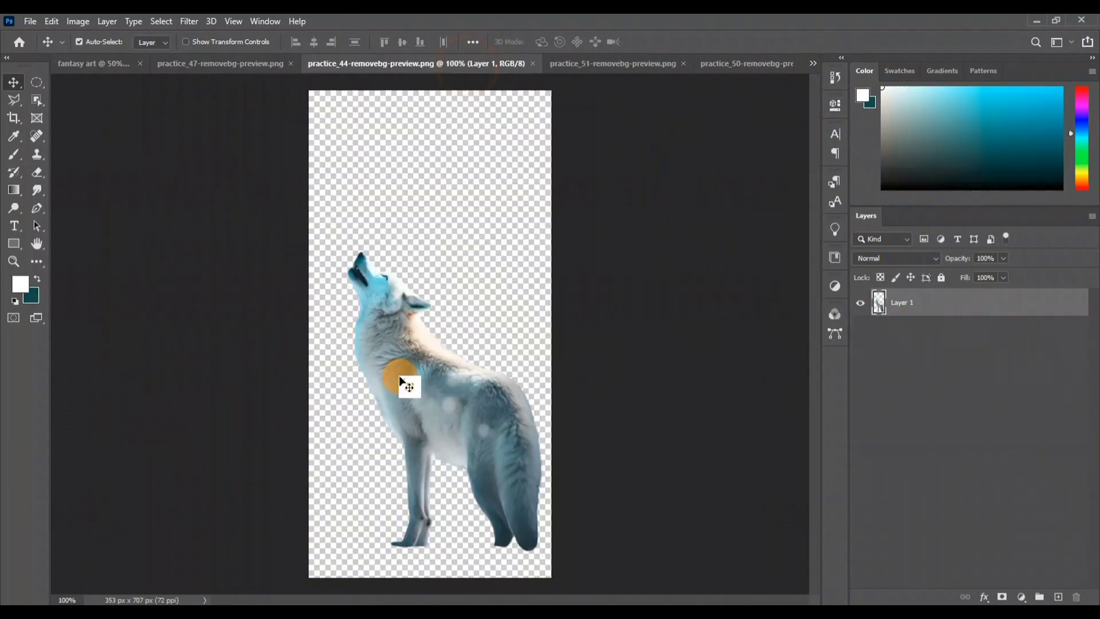
Bring the wolf PNG into the fantasy art document and convert its layer to a smart object
mouse_move(392, 380)
left_mouse_down()
mouse_move(115, 78)
mouse_move(476, 382)
mouse_move(414, 383)
left_mouse_up()
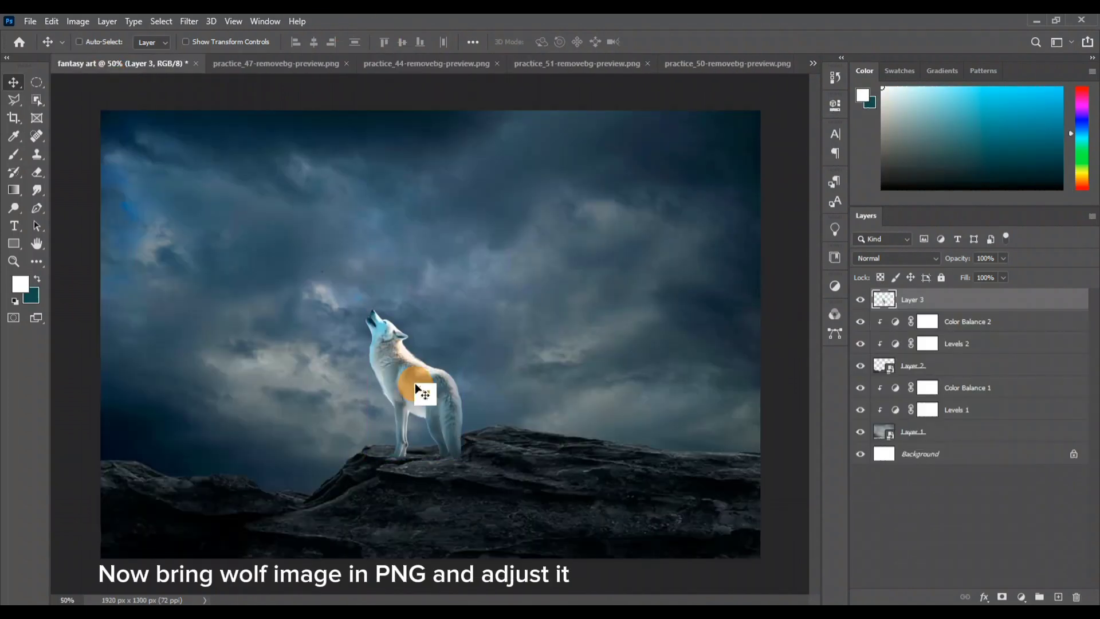
key("ctrl+t")
key("Return")
right_click(1007, 310)
left_click(868, 218)
Scale the wolf to about 322% at the centre-left of the canvas and move its layer beneath the stone layer
key("ctrl+t")
left_click_drag(412, 454, 420, 541)
left_click_drag(496, 309, 577, 190)
left_click_drag(432, 333, 389, 345)
left_click_drag(528, 558, 591, 612)
left_click_drag(488, 497, 464, 496)
left_click_drag(566, 194, 586, 169)
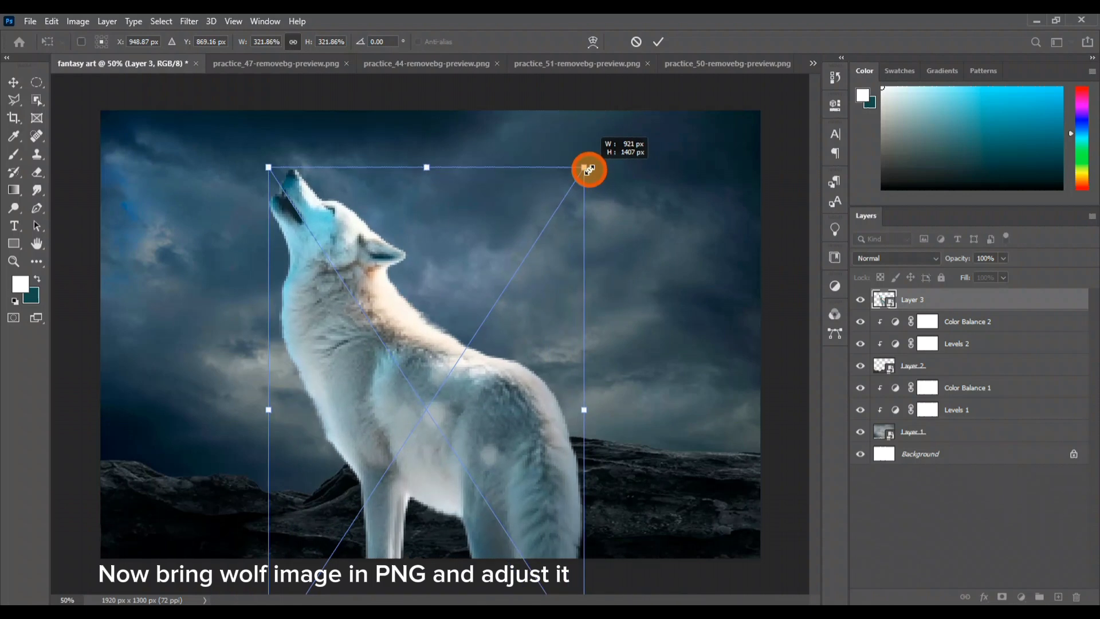
left_click_drag(1026, 298, 1026, 380)
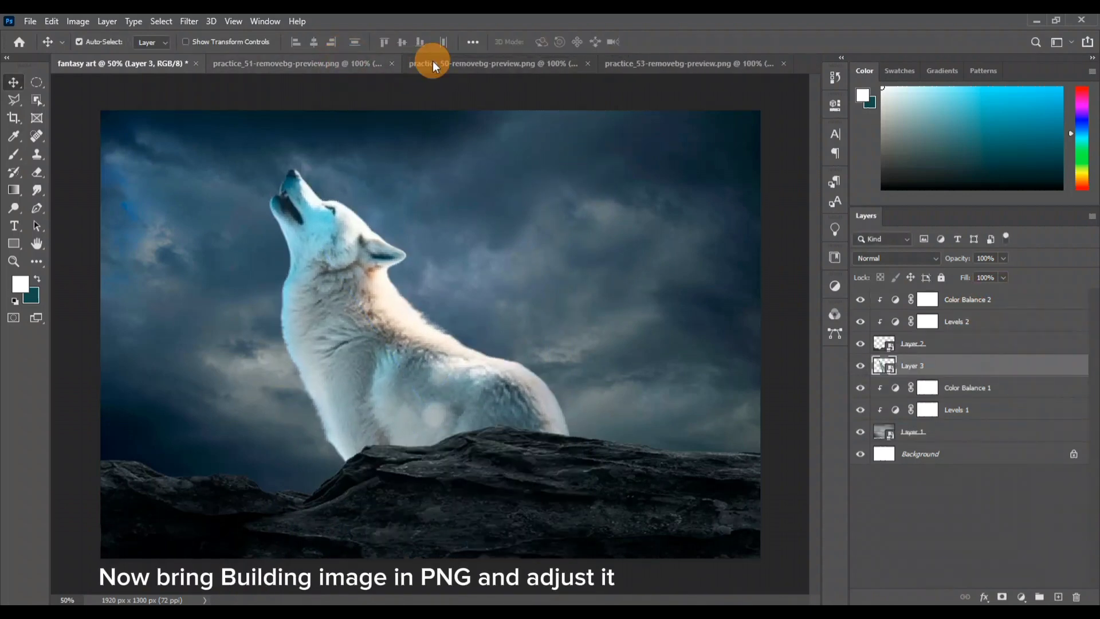
Bring the three ruined building PNGs into the composition, one to the right of the wolf and two to its left
left_click(434, 61)
left_click_drag(541, 366, 690, 330)
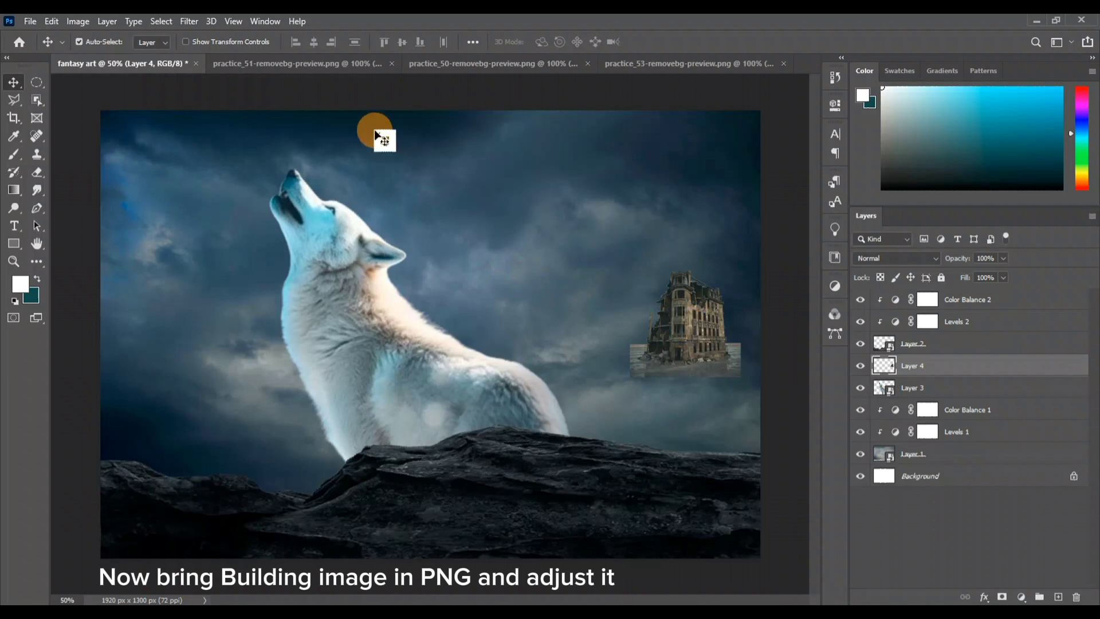
left_click(442, 66)
left_click_drag(330, 263, 239, 387)
left_click(463, 64)
left_click_drag(350, 277, 161, 375)
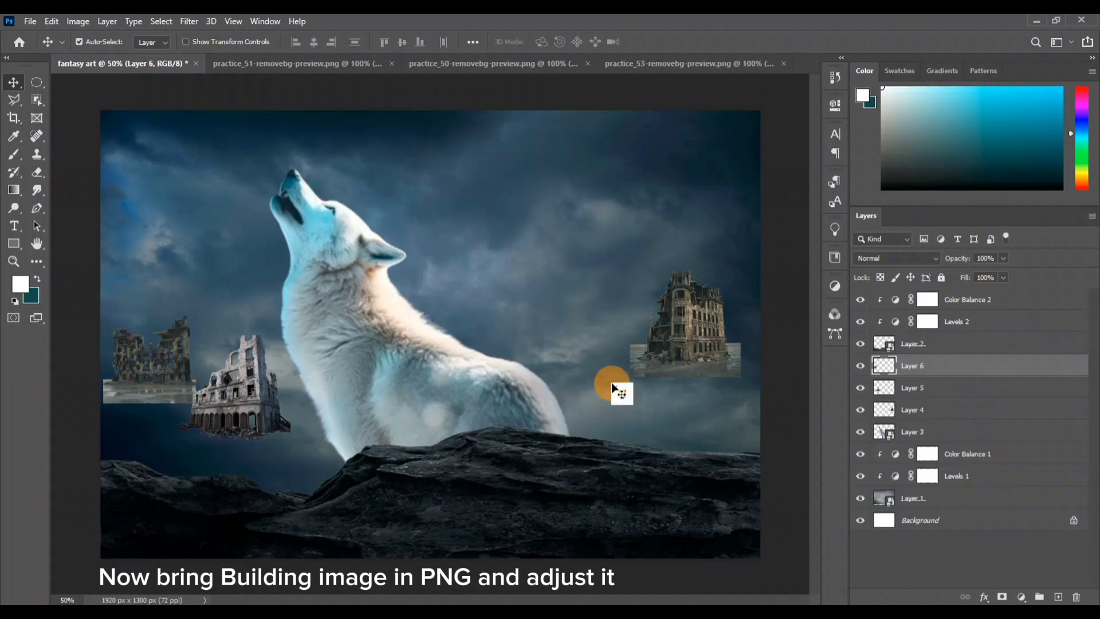
Enlarge the building right of the wolf and position it against the canvas's right edge
left_click(676, 356)
key("ctrl+t")
left_click_drag(683, 271, 703, 179)
left_click_drag(711, 297, 702, 328)
key("Return")
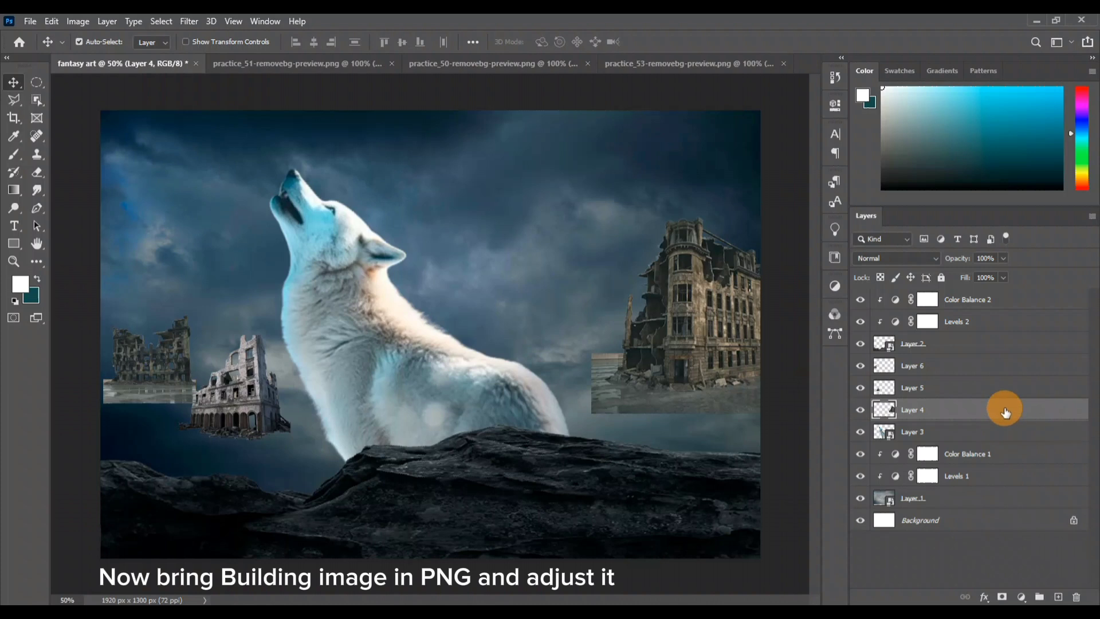
Add a Levels adjustment clipped to the right building with midtones at 0.59 and the white input at 240
left_click(1021, 596)
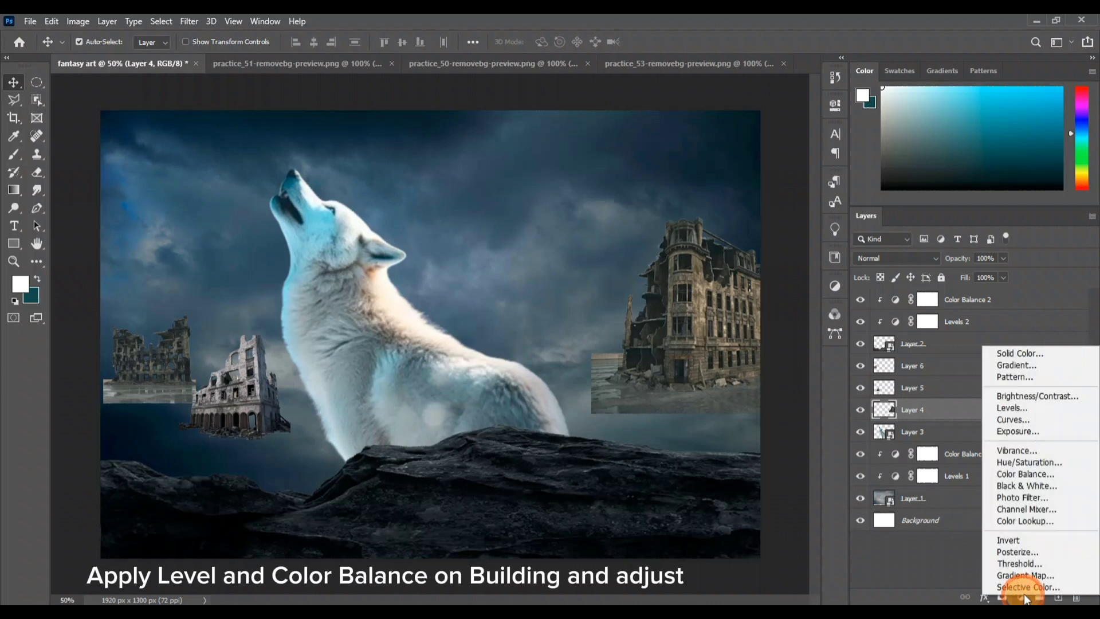
left_click(1025, 408)
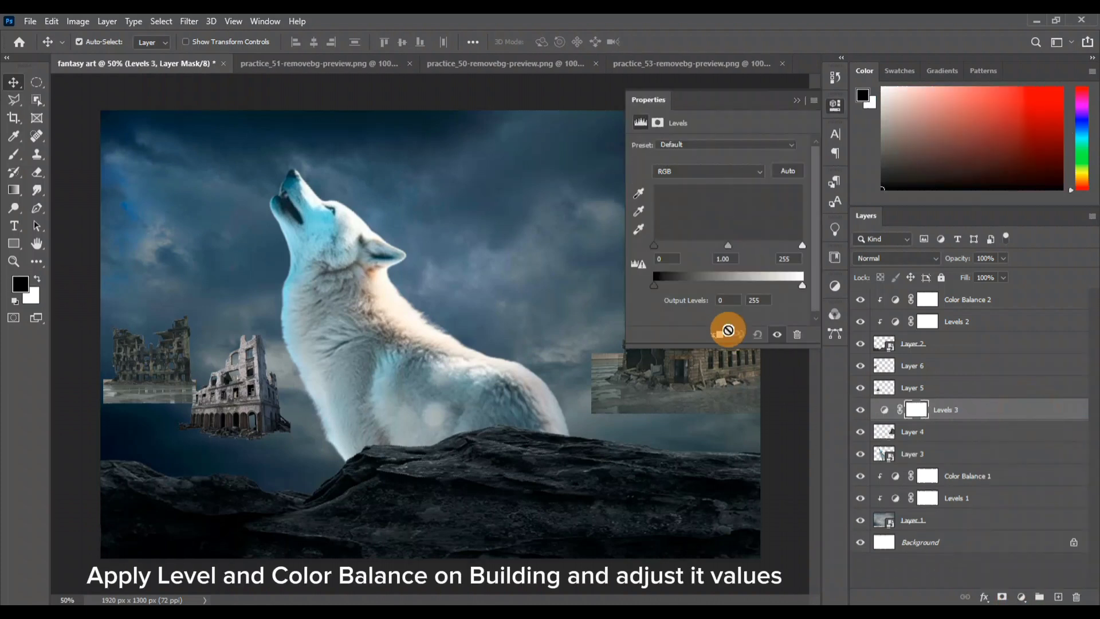
left_click(719, 336)
left_click_drag(743, 245, 795, 245)
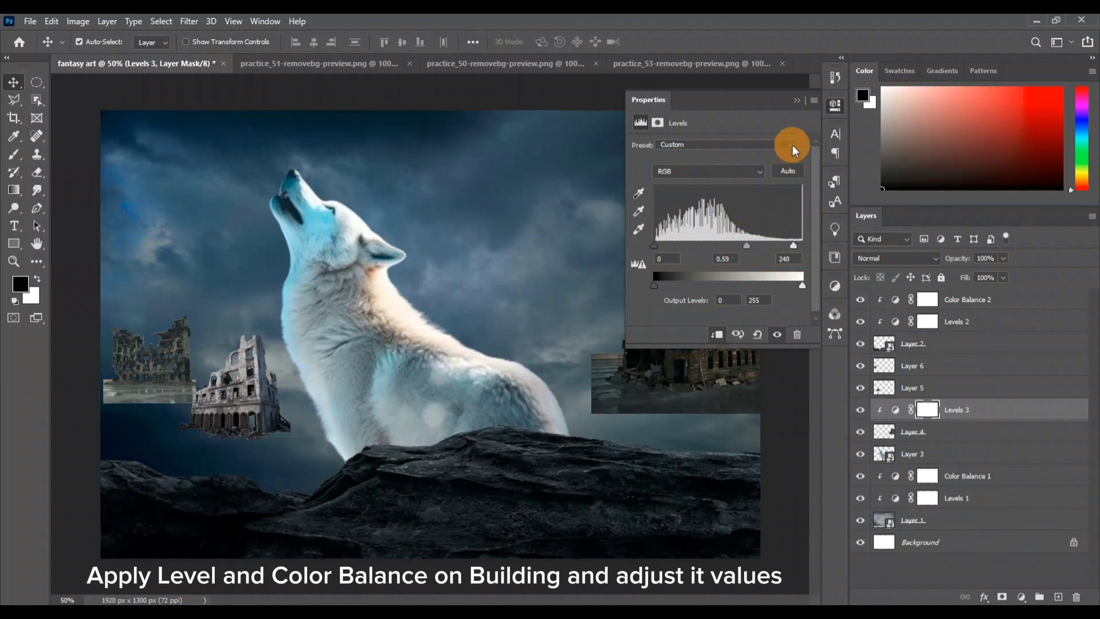
left_click(796, 101)
Add a Color Balance adjustment clipped to the right building with midtones at Cyan/Red -21 and Yellow/Blue +16
left_click(1022, 597)
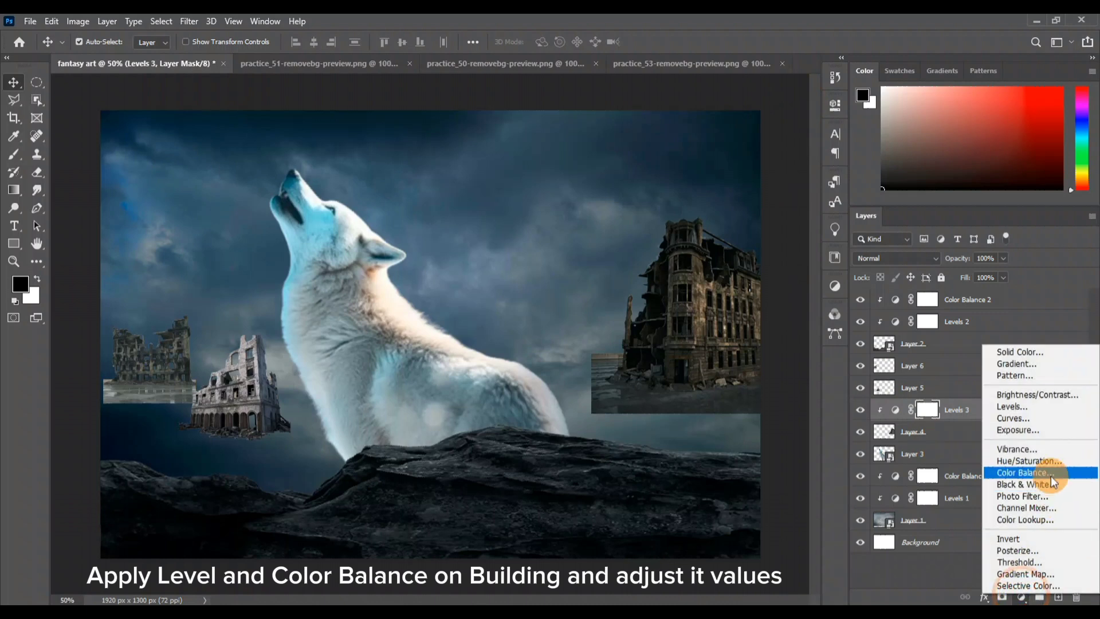
left_click(1053, 483)
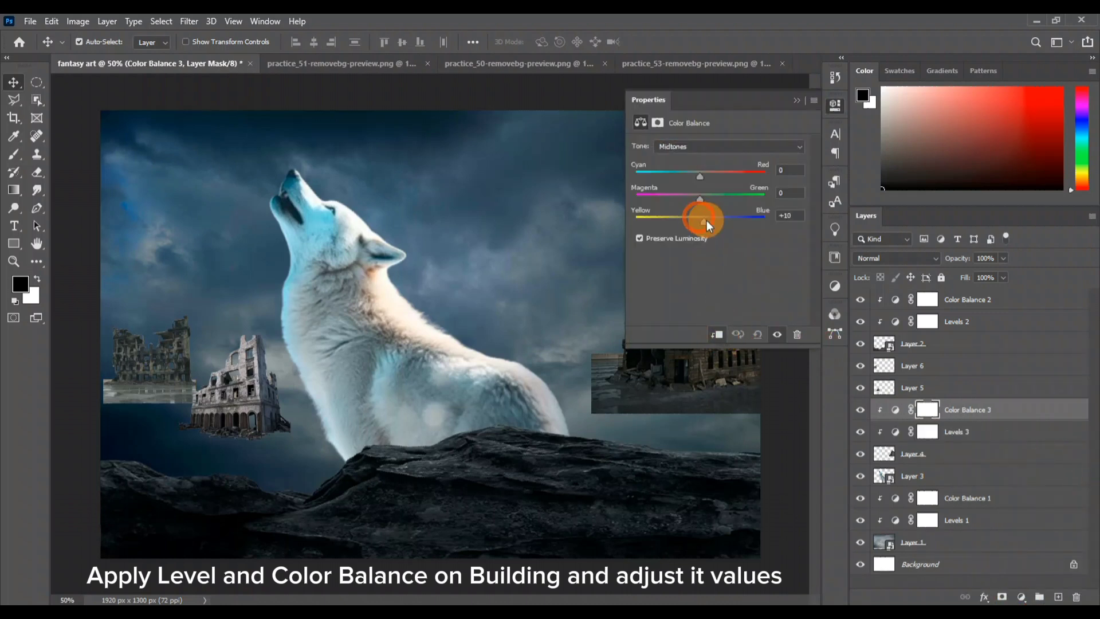
left_click_drag(700, 176, 686, 176)
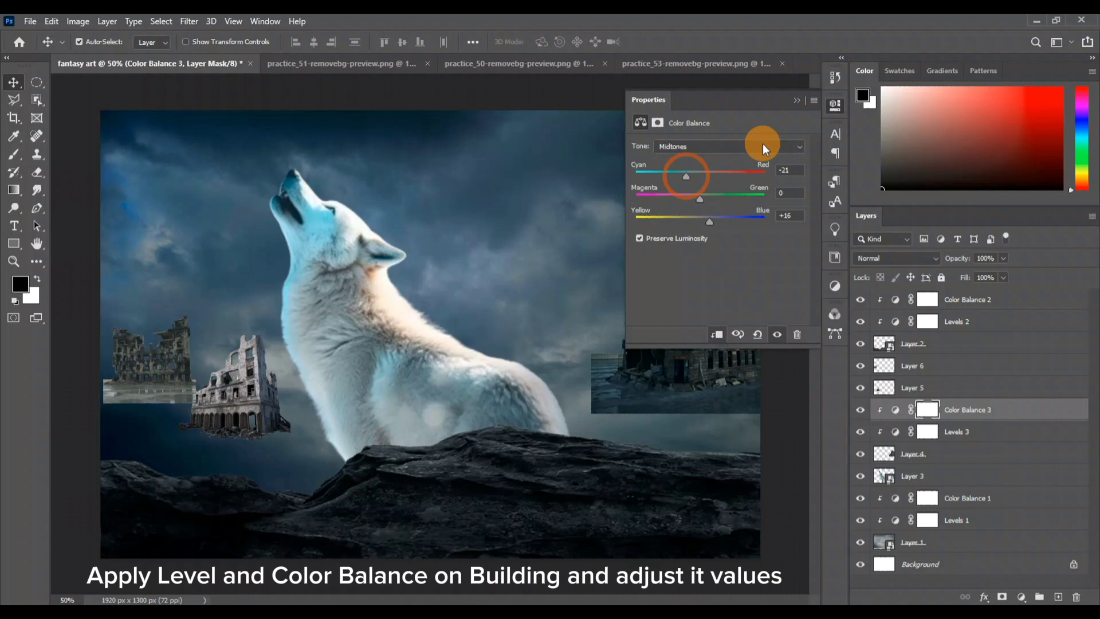
left_click(798, 101)
Add a layer mask to the right building and brush its base away in black, raising the brush opacity to 100%
left_click(944, 458)
left_click(1002, 596)
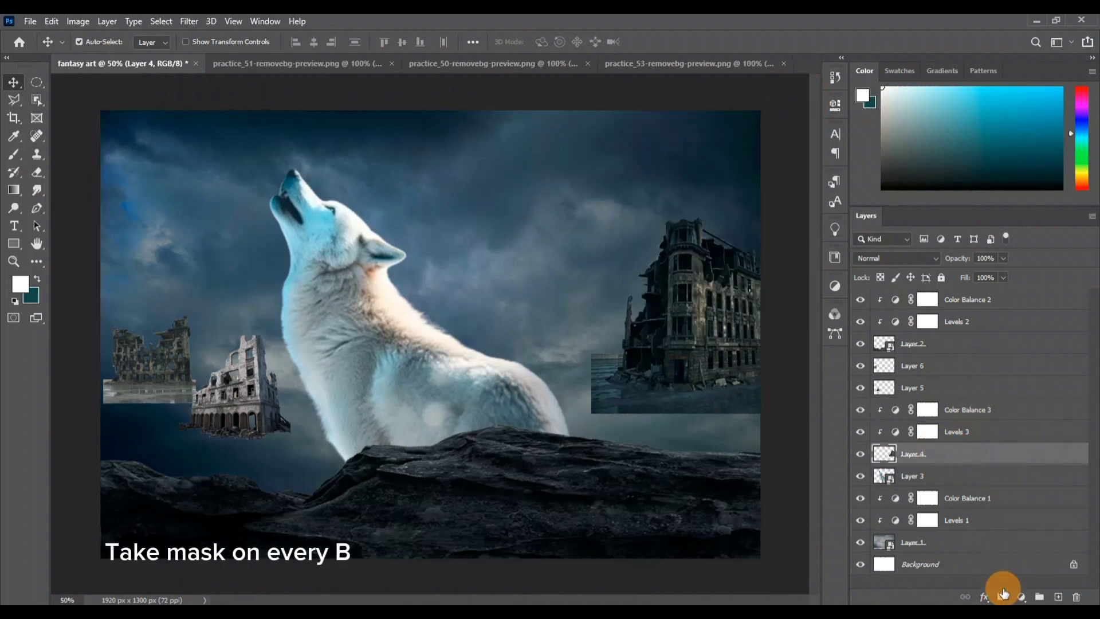
left_click(13, 155)
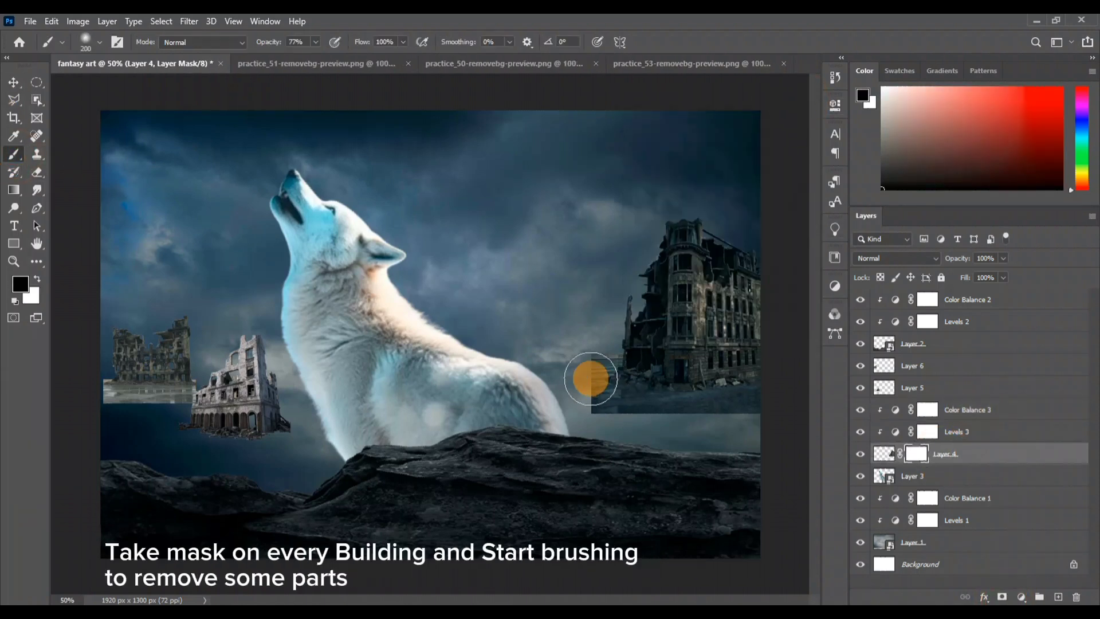
left_click_drag(580, 374, 574, 393)
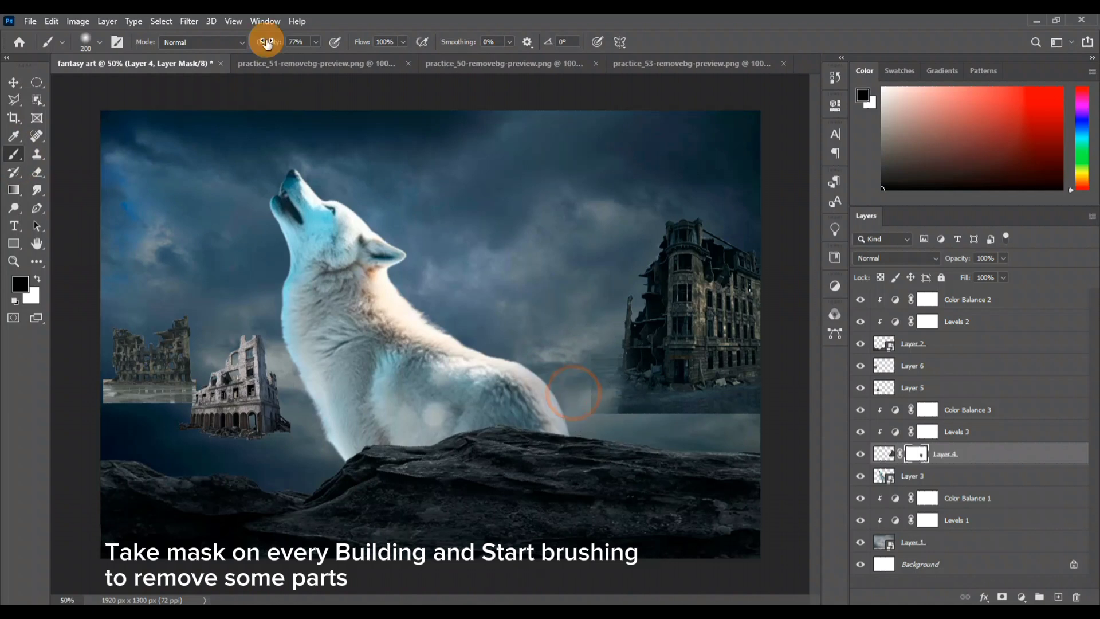
left_click(346, 61)
mouse_move(584, 369)
left_mouse_down()
mouse_move(623, 425)
mouse_move(666, 418)
mouse_move(685, 398)
mouse_move(724, 396)
mouse_move(741, 417)
mouse_move(762, 417)
mouse_move(703, 438)
left_mouse_up()
left_click(623, 413)
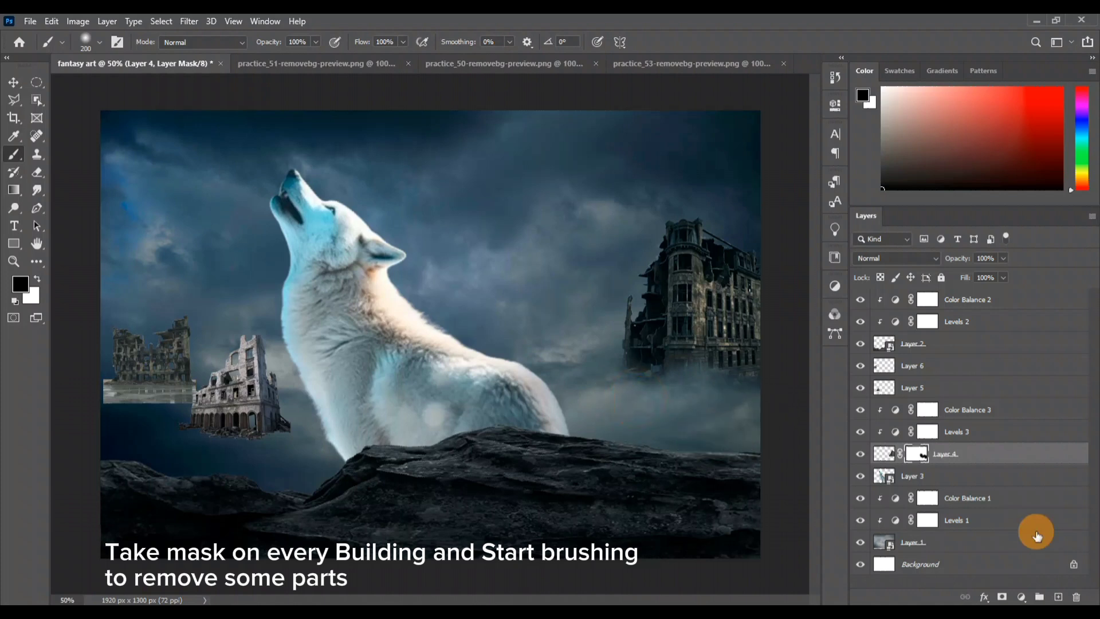
Duplicate the masked right building layer and select the lower of the two copies
key("ctrl+j")
double_click(983, 482)
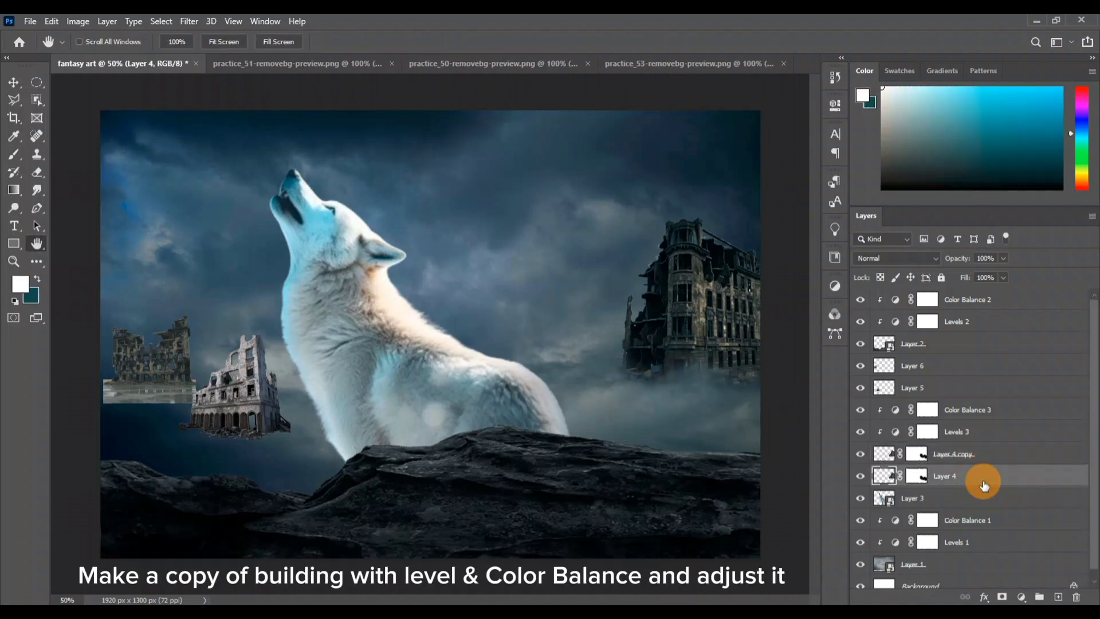
left_click(1049, 288)
Shrink the lower building copy, flip it horizontally and place it just left of the large right building
key("ctrl+t")
left_click_drag(724, 364, 651, 319)
left_click_drag(641, 212, 642, 159)
left_click_drag(539, 157, 594, 229)
left_click_drag(655, 291, 606, 280)
right_click(606, 282)
left_click(648, 518)
left_click_drag(692, 216, 656, 262)
mouse_move(606, 336)
left_mouse_down()
mouse_move(627, 330)
mouse_move(690, 393)
left_mouse_up()
key("Return")
Brush away the base of the smaller flipped building on its layer mask
left_click(918, 477)
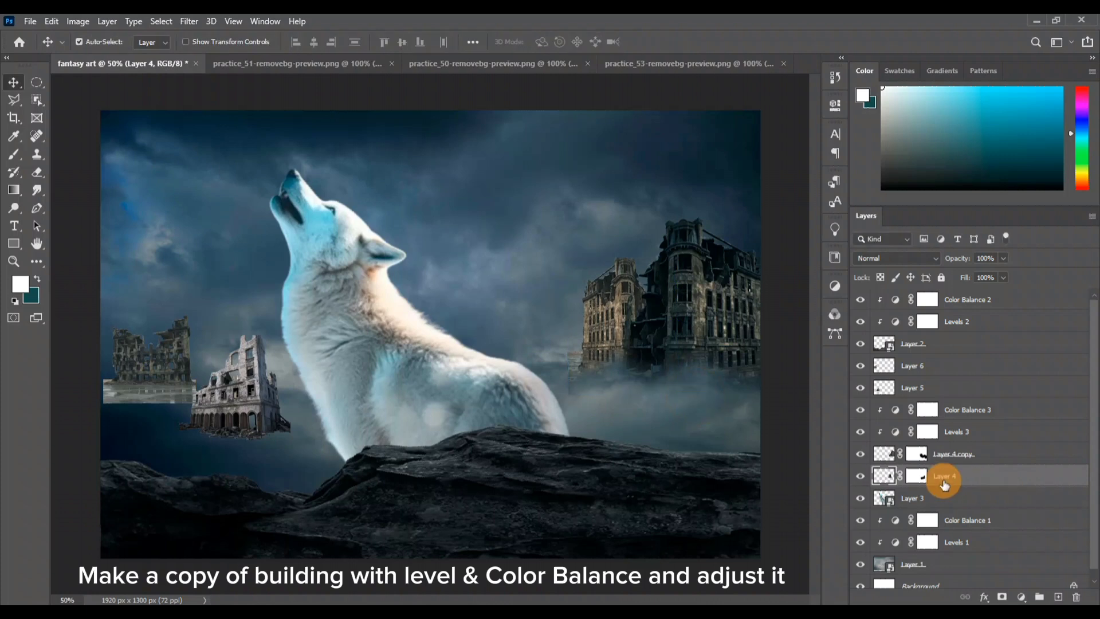
left_click(12, 157)
left_click(560, 373)
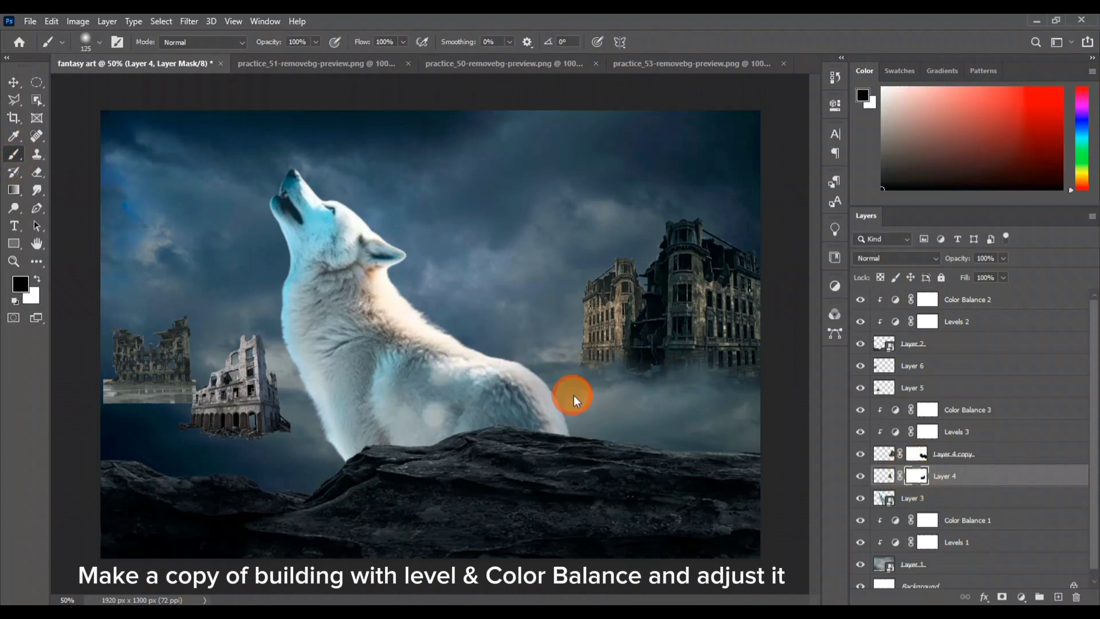
Duplicate the right building's Levels and Color Balance adjustments and clip the copies to the smaller flipped building
left_click(990, 431)
left_click(1006, 413, "shift")
key("ctrl+j")
left_click_drag(1032, 417, 1001, 509)
left_click(1011, 508, "alt")
left_click(1025, 487, "alt")
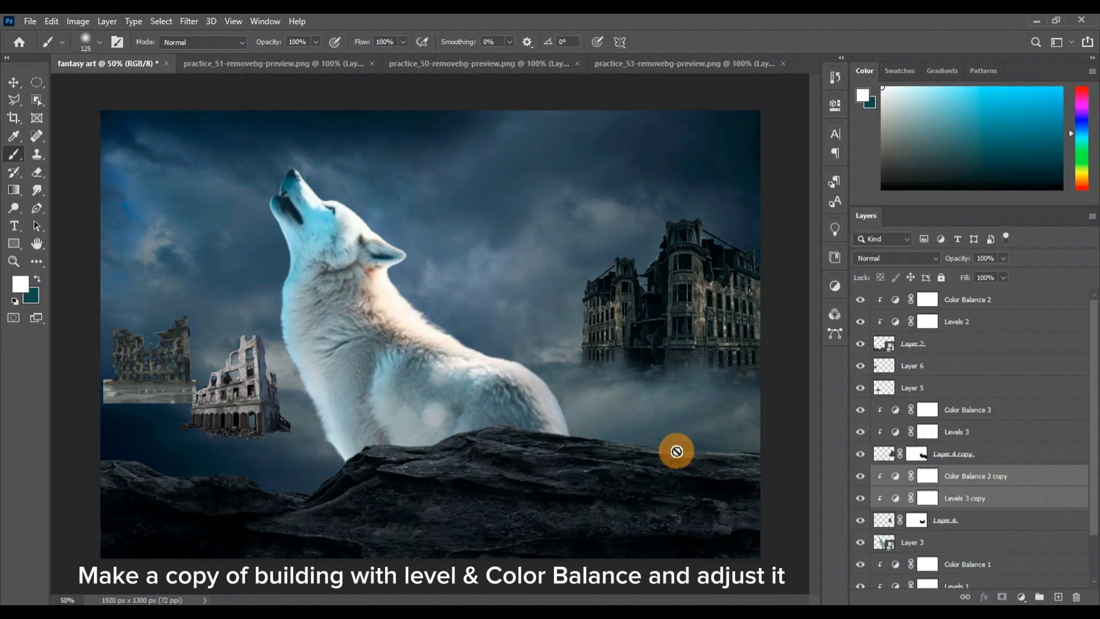
Enlarge the pale ruined building beside the wolf and raise it so that it stands behind the left rocks
key("v")
left_click(246, 394)
key("ctrl+t")
left_click_drag(235, 335, 230, 300)
left_click_drag(241, 387, 232, 355)
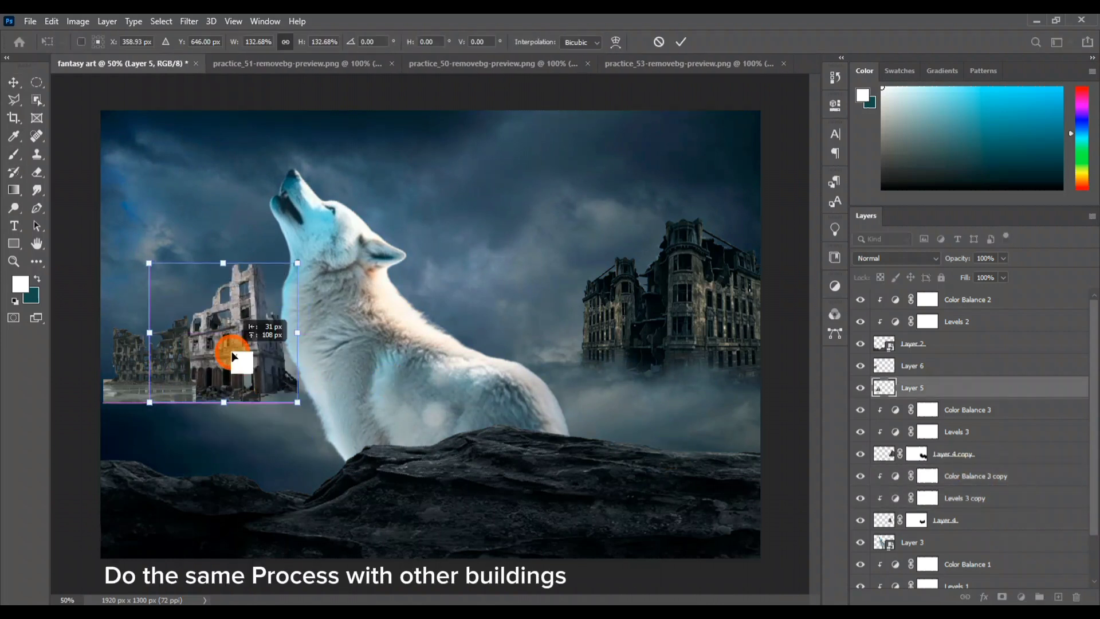
left_click_drag(224, 255, 225, 243)
key("Return")
Stretch the far-left building to about 128% width and 225% height, and place it behind the pale building
left_click(152, 386)
key("ctrl+t")
left_click_drag(151, 386, 140, 371)
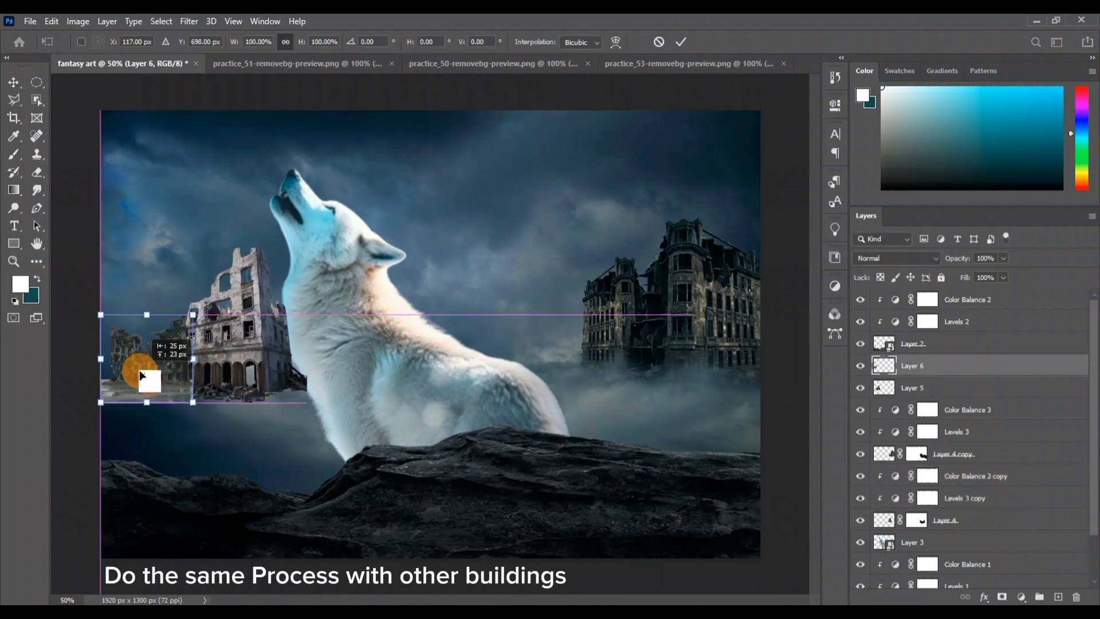
left_click_drag(142, 301, 215, 189)
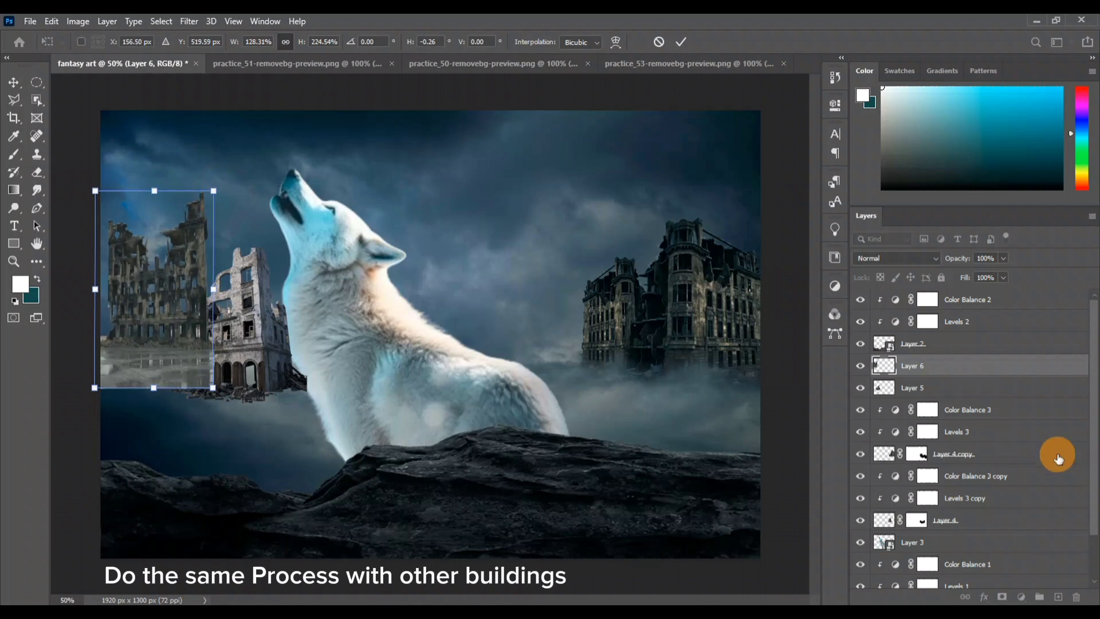
left_click(1014, 386)
left_click_drag(1016, 367, 1013, 394)
left_click_drag(176, 271, 176, 293)
Add a layer mask to the pale ruined building beside the wolf and brush its base away in black
left_click(942, 366)
key("d")
left_click(1002, 596)
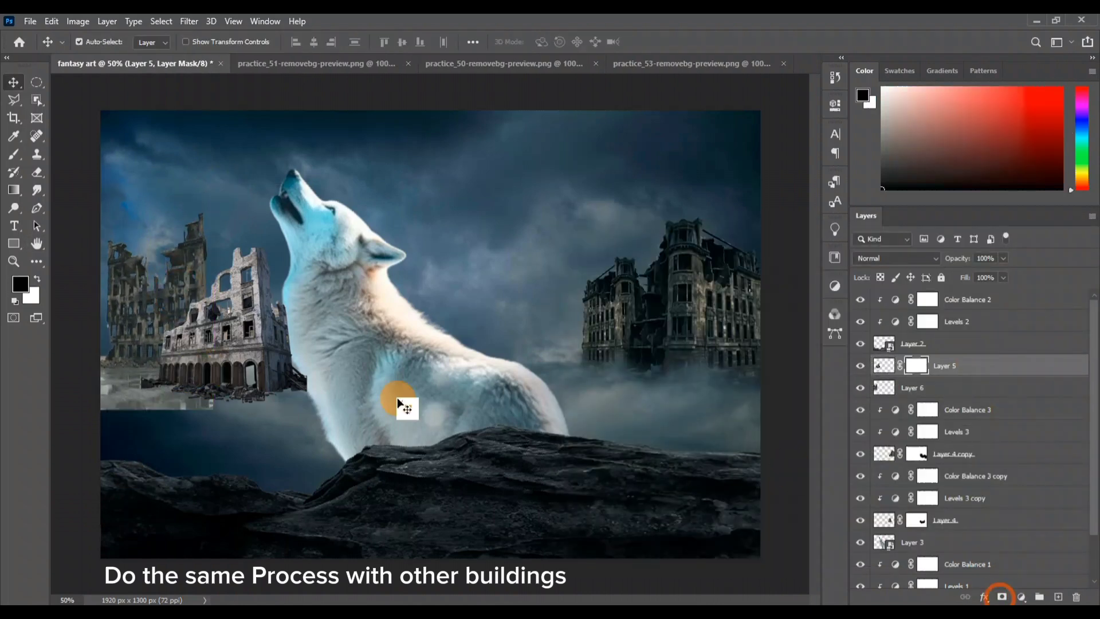
left_click(13, 154)
mouse_move(148, 393)
left_mouse_down()
mouse_move(258, 411)
mouse_move(312, 388)
left_mouse_up()
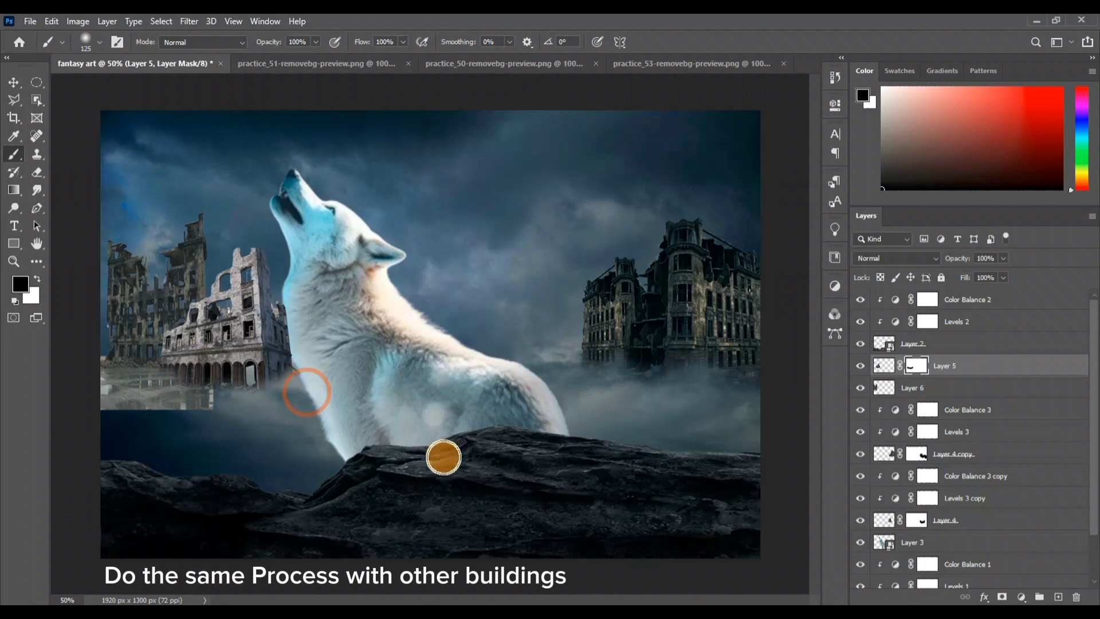
Mask the far-left building's layer and brush away its base so it fades into the mist
left_click(945, 388)
left_click(1002, 596)
left_click_drag(152, 401, 138, 378)
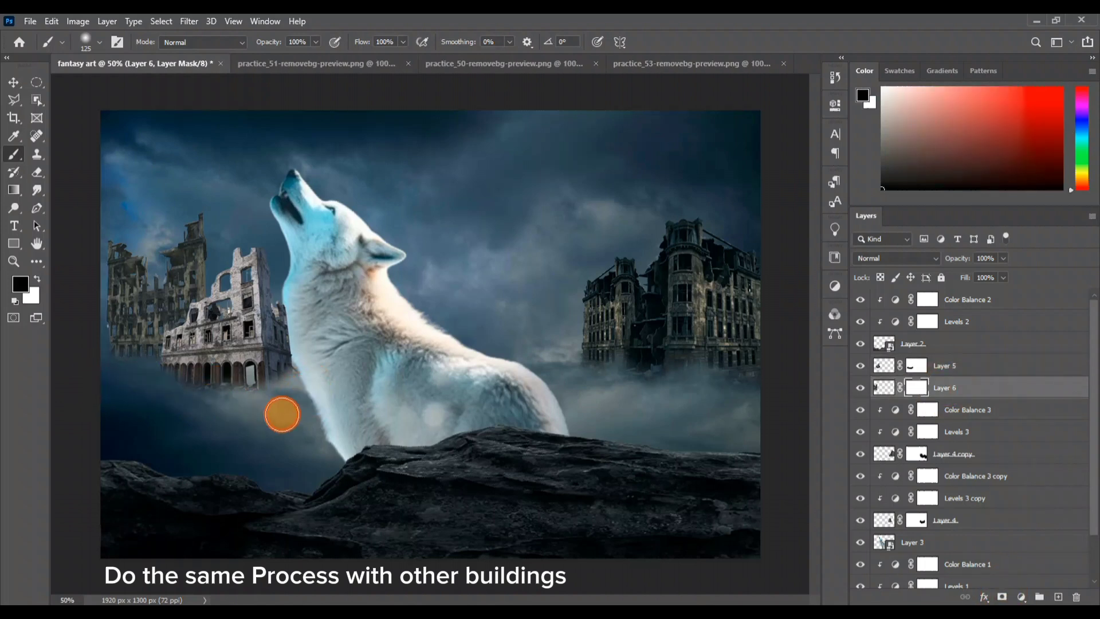
Duplicate the Levels 3 and Color Balance 3 adjustments and clip copies to the far-left building and the pale building
left_click(988, 434)
left_click(1025, 414, "ctrl")
key("ctrl+j")
left_click_drag(1032, 419, 1041, 380)
key("ctrl+j")
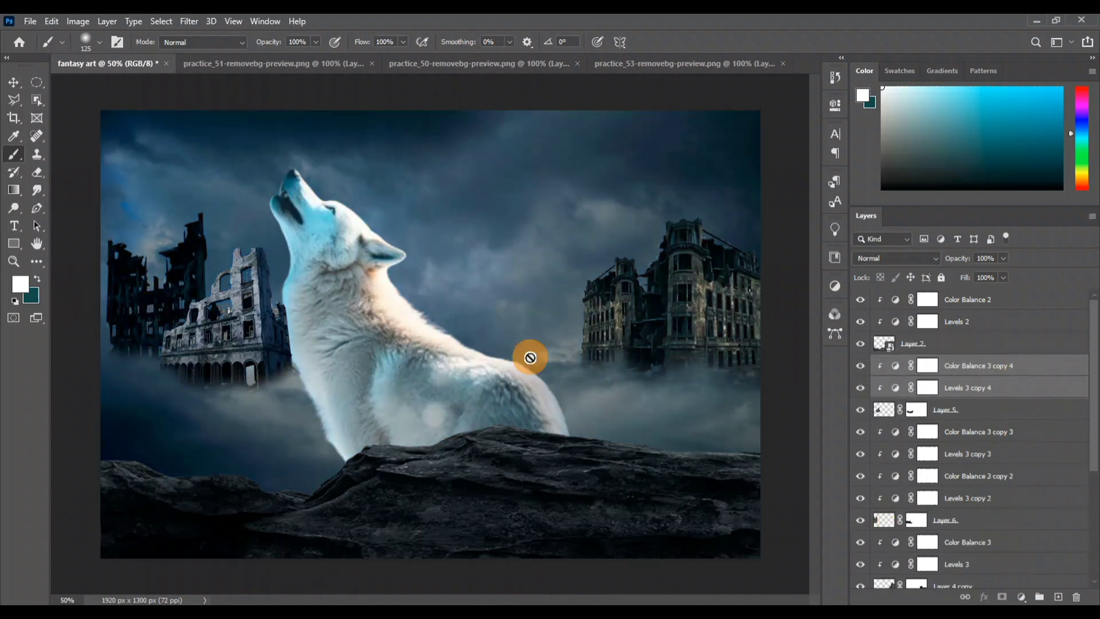
Delete the extra pair of copied adjustments, Levels 3 copy 2 and Color Balance 3 copy 2, above the far-left building
key("v")
left_click(186, 283)
left_click(998, 500)
left_click(1022, 483, "ctrl")
left_click_drag(1022, 483, 1078, 597)
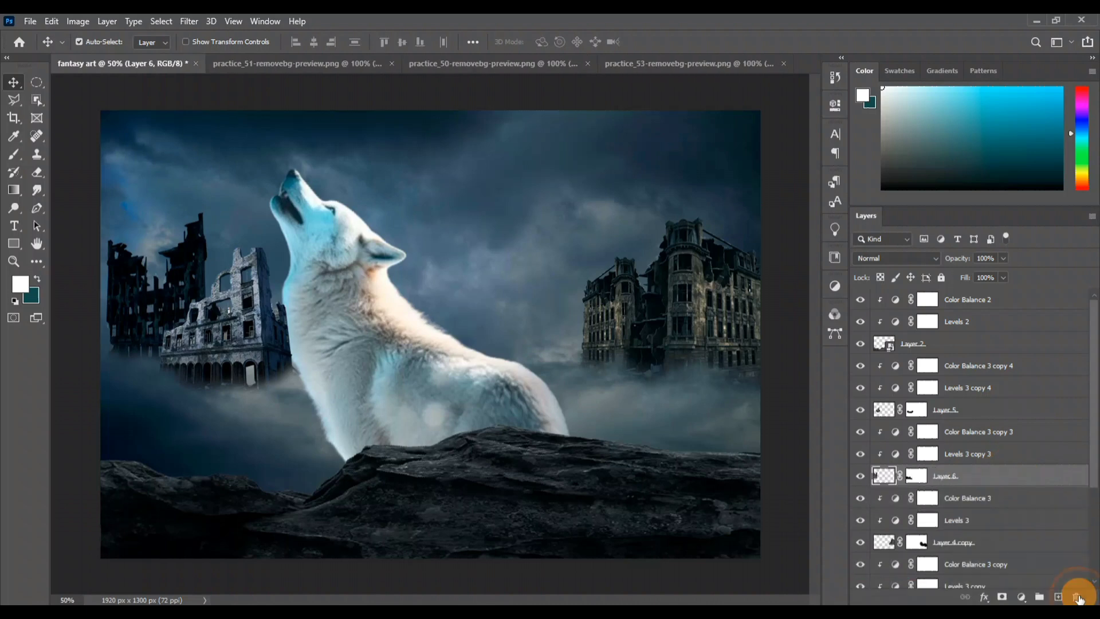
Select the pale building and the far-left building together and move them slightly down toward the rocks
left_click(247, 339)
left_click(153, 301)
left_click(742, 332)
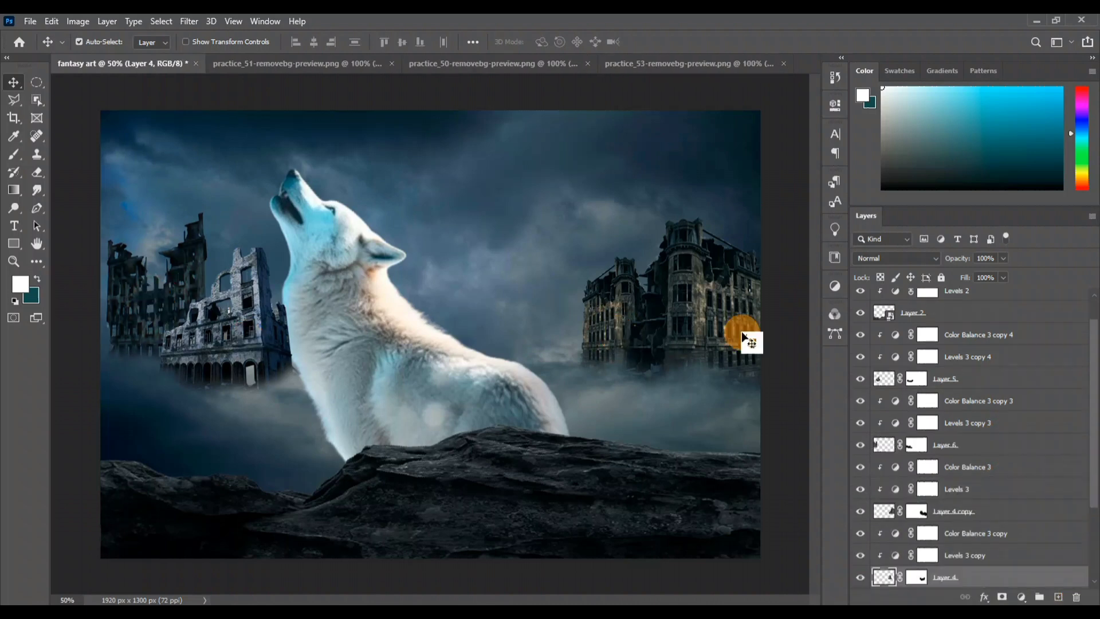
left_click(710, 330)
left_click(236, 346)
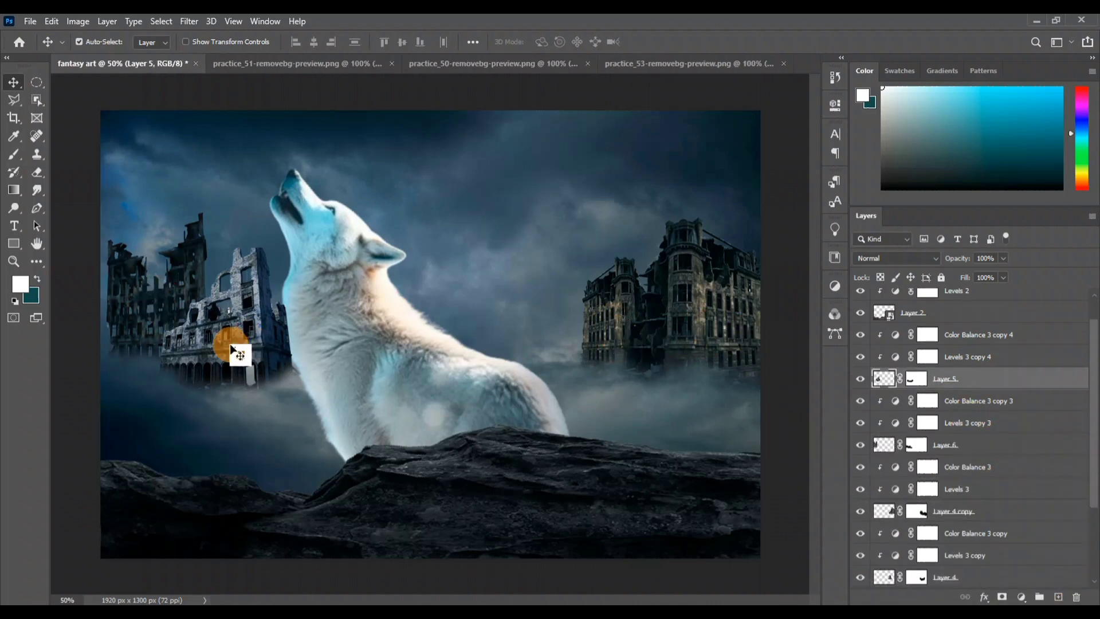
left_click(144, 305, "shift")
left_click_drag(144, 307, 168, 328)
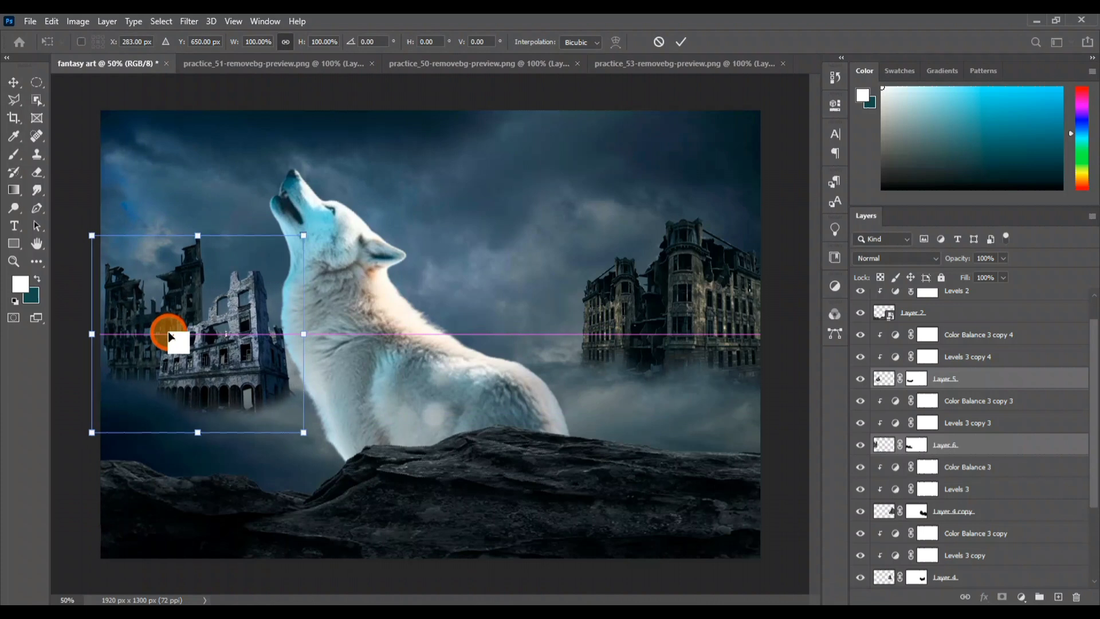
Bring the moon image into the composite, scale it to about 52%, and place it in the sky beyond the wolf's head
left_click(645, 63)
left_click_drag(442, 338, 540, 202)
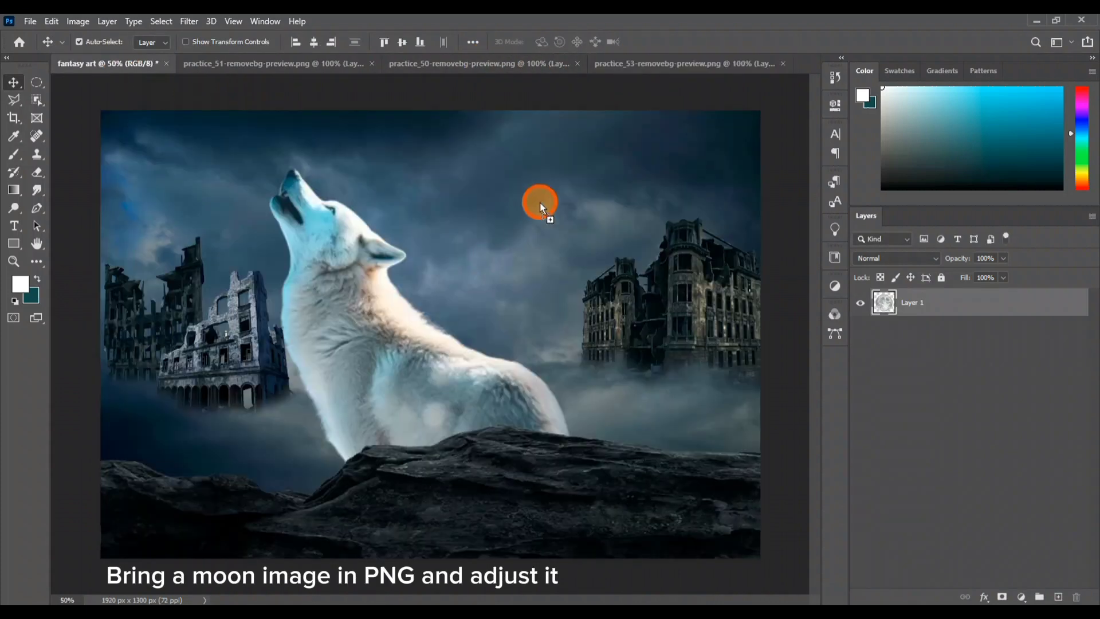
left_click_drag(1050, 410, 1012, 295)
key("ctrl+t")
left_click_drag(603, 140, 531, 194)
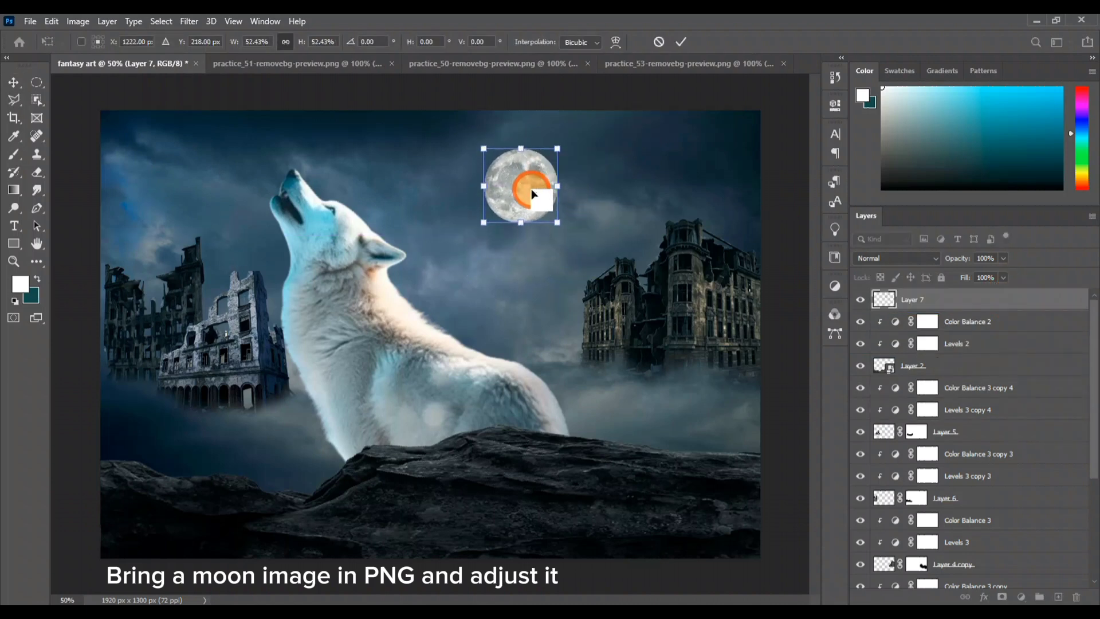
key("Return")
Paint a soft white glow over the moon on a new layer, using a 500 px brush, Lighter Color blending and 82% opacity
left_click(1058, 597)
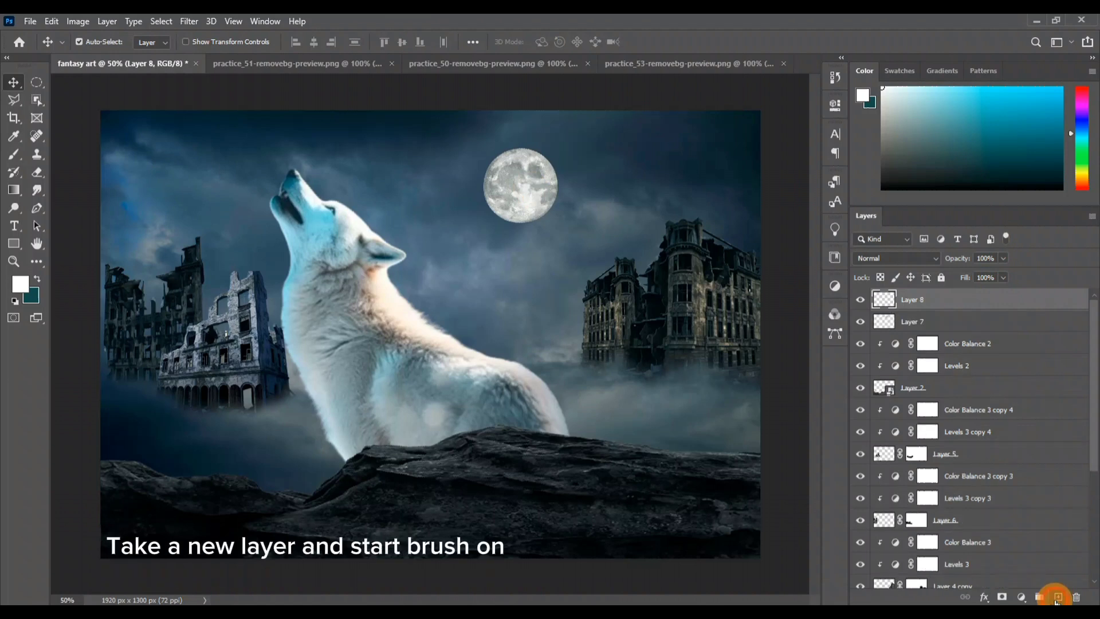
left_click(16, 156)
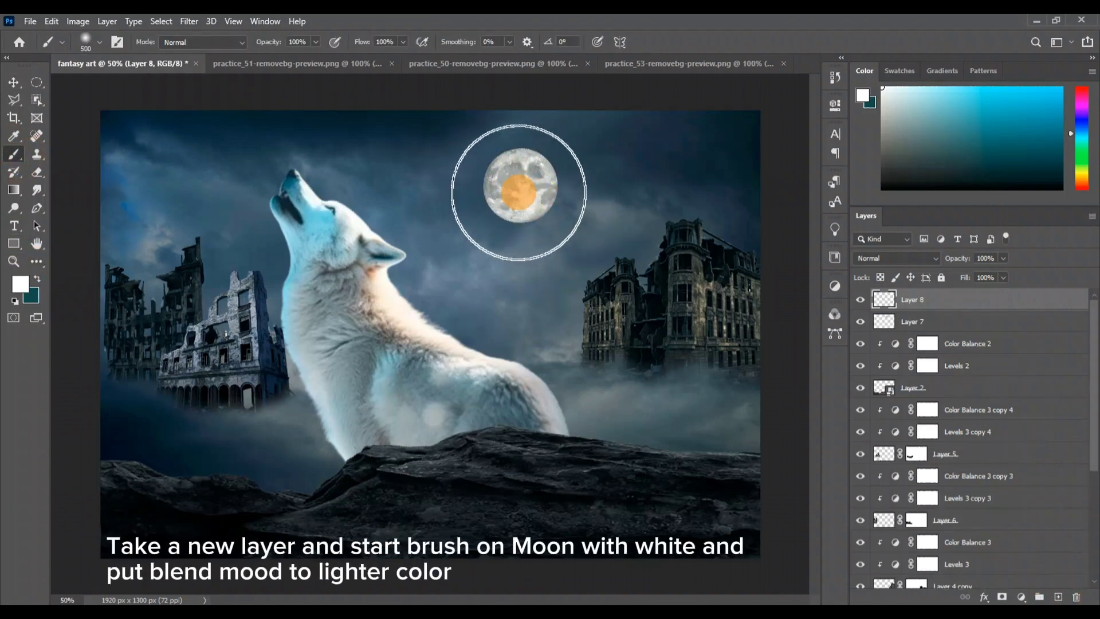
left_click(519, 192)
left_click(934, 258)
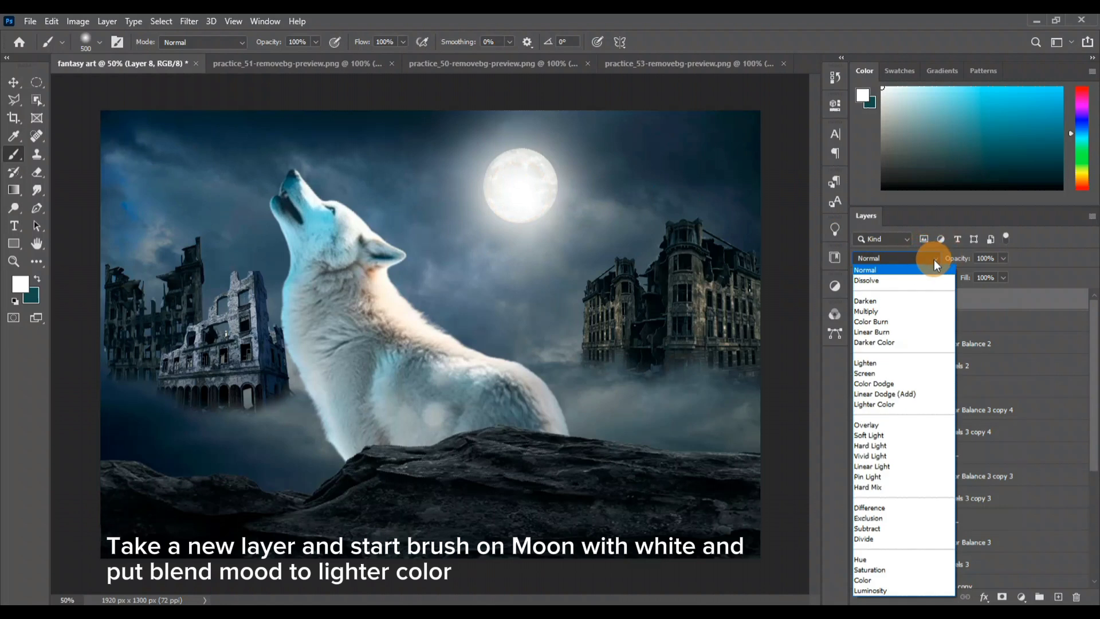
left_click(888, 404)
left_click(999, 261)
left_click_drag(997, 263, 988, 274)
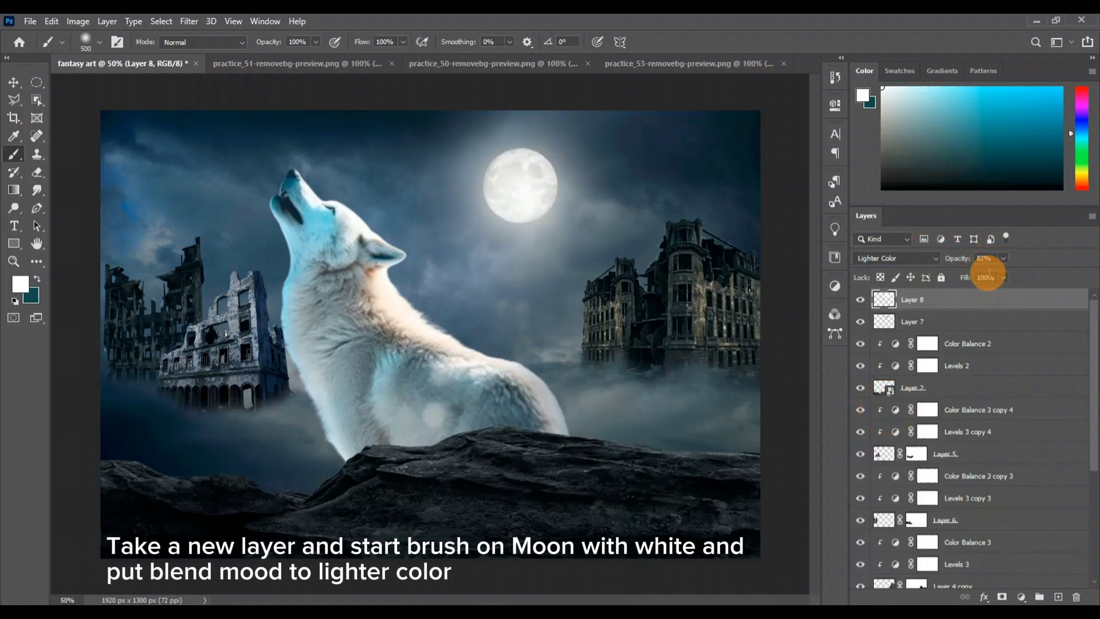
Bring the armored knight image into the composite and stand him on the rocks in front of the wolf
key("v")
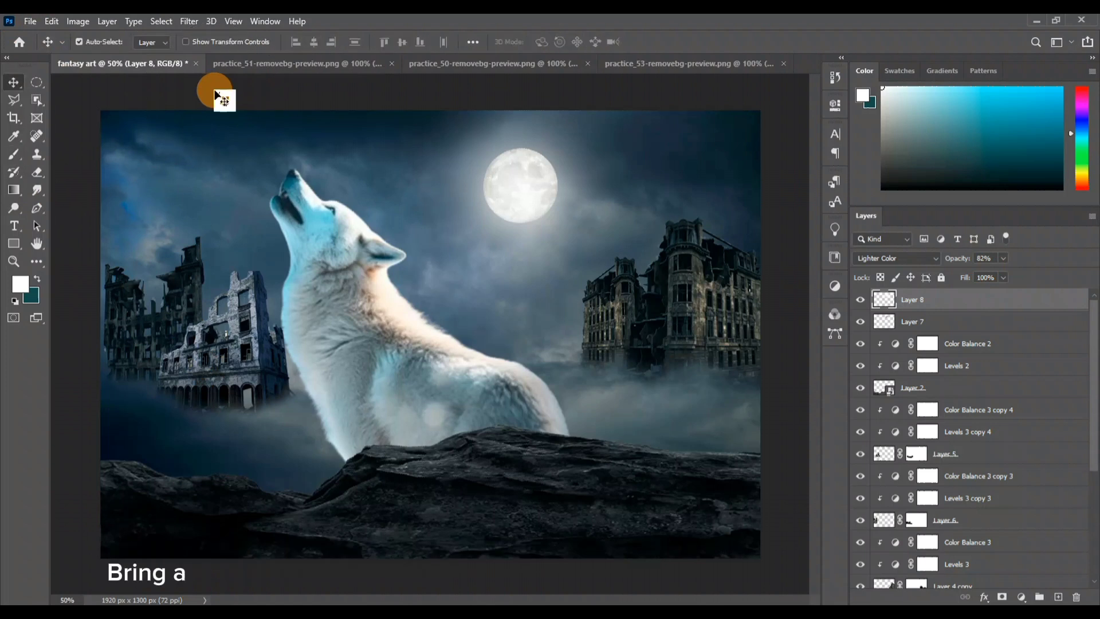
left_click(356, 68)
left_click_drag(461, 252, 486, 375)
left_click_drag(540, 461, 532, 351)
Flip a copy of the knight vertically, slant it from his feet as a cast shadow, and order it beneath his layer
key("ctrl+t")
right_click(530, 348)
left_click(587, 593)
mouse_move(572, 491)
left_mouse_down()
mouse_move(621, 522)
mouse_move(638, 456)
mouse_move(593, 529)
mouse_move(596, 570)
mouse_move(658, 571)
mouse_move(633, 560)
mouse_move(642, 593)
mouse_move(754, 576)
mouse_move(599, 466)
mouse_move(562, 497)
mouse_move(573, 503)
left_mouse_up()
key("Return")
left_click_drag(1018, 328, 1019, 320)
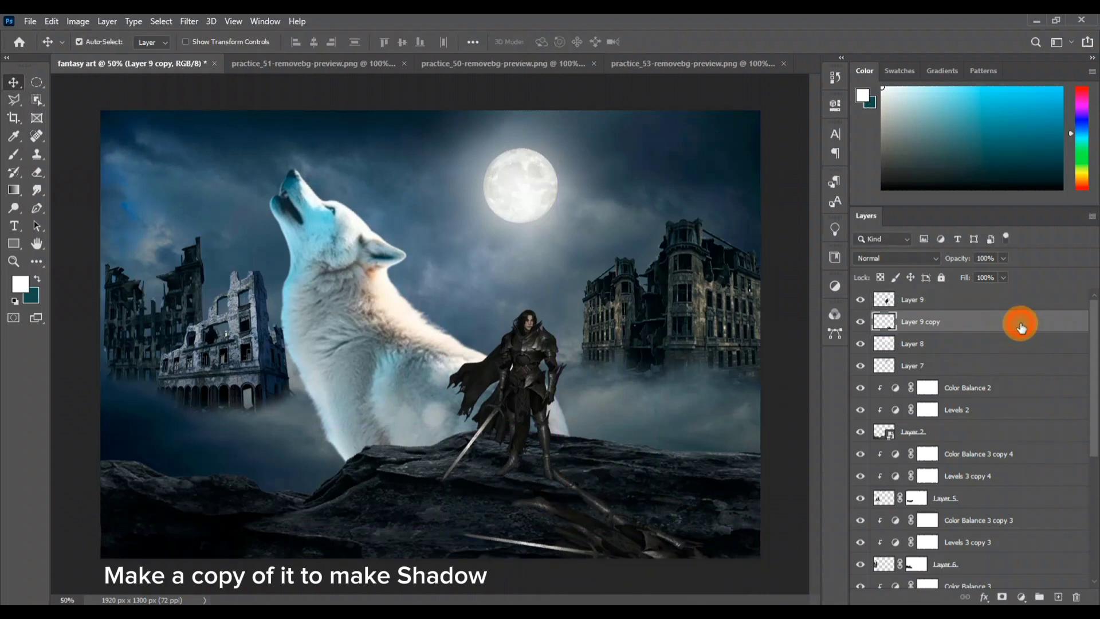
Clip a Hue/Saturation adjustment to the flipped knight copy and lower its lightness until the shadow is black
left_click(1021, 596)
left_click(1039, 456)
left_click(718, 335)
left_click_drag(717, 252, 623, 253)
left_click(833, 108)
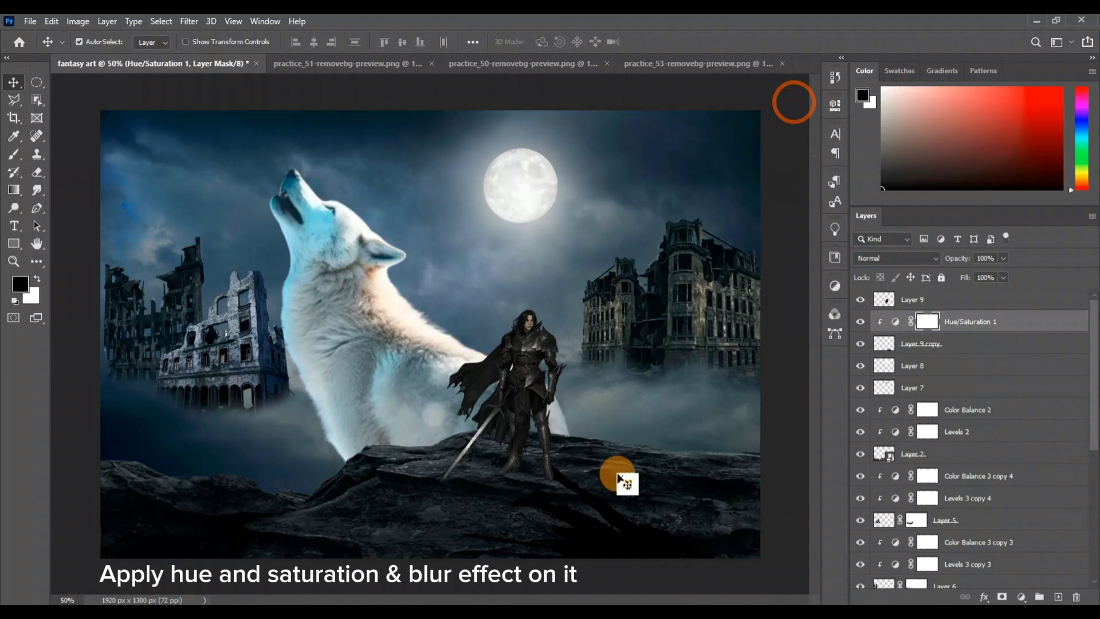
Soften the knight's shadow layer with a Gaussian Blur
left_click(189, 21)
left_click(940, 343)
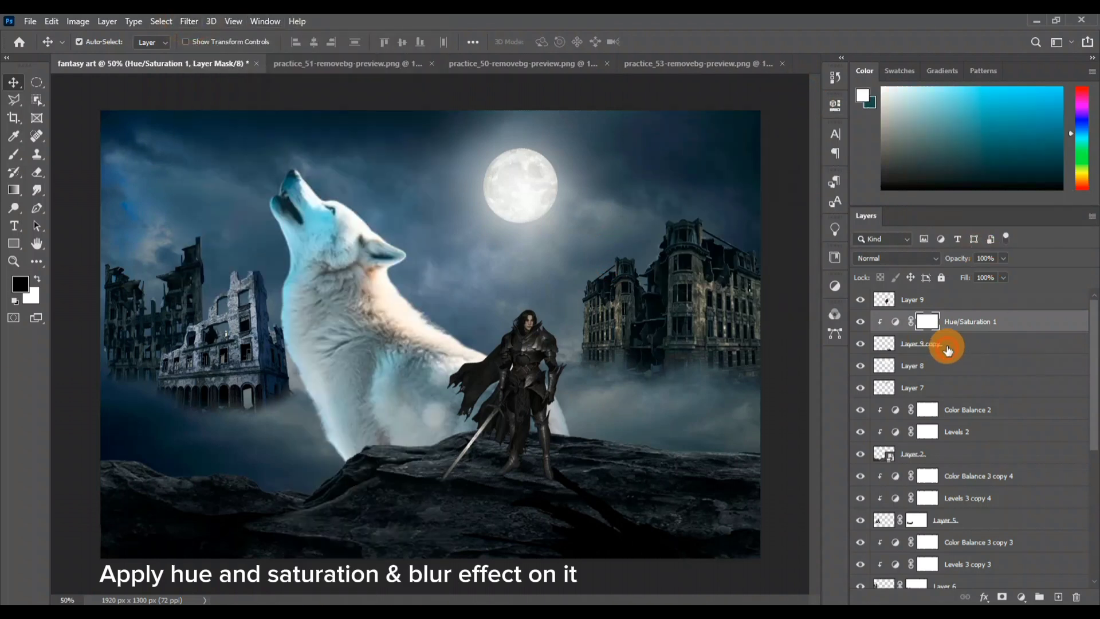
left_click(189, 21)
left_click(424, 228)
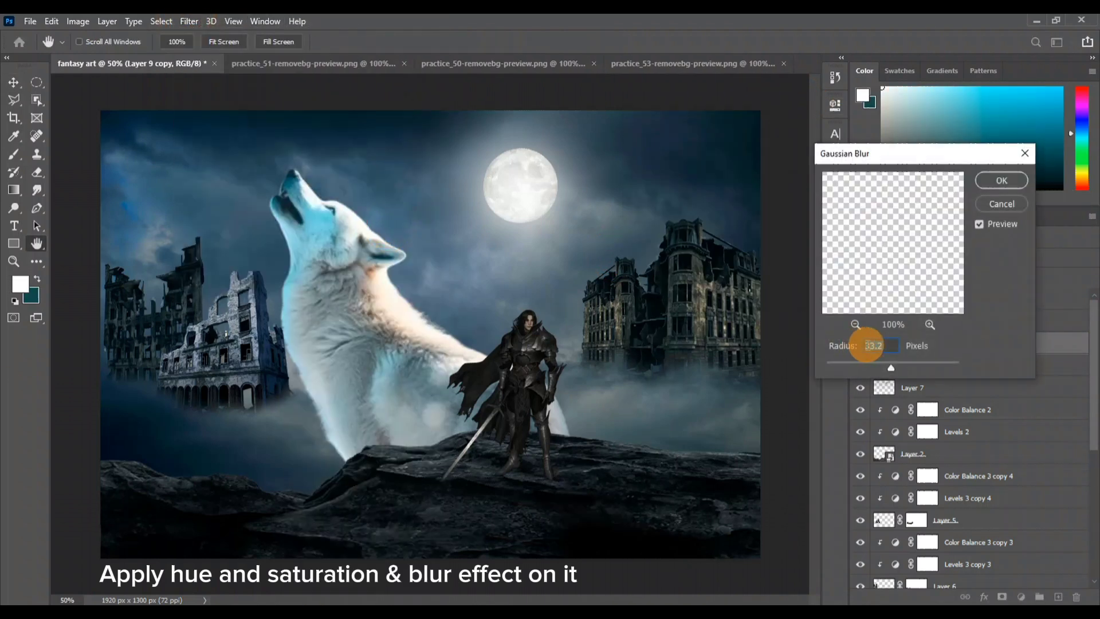
left_click(1002, 180)
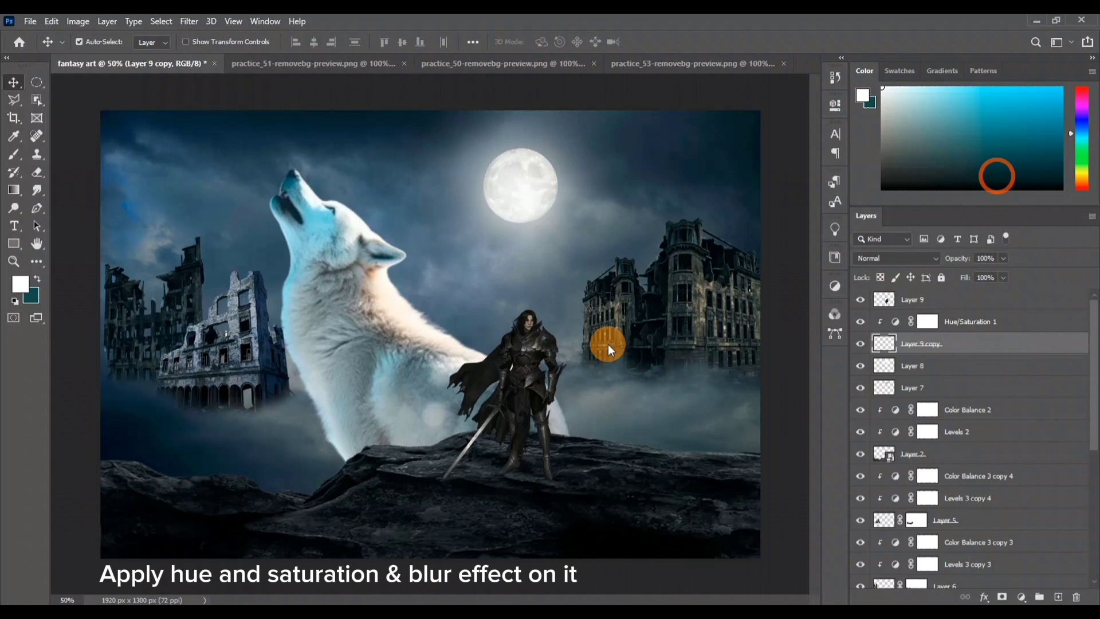
Clip a Color Balance adjustment to the knight with midtones at -20 Cyan/Red and +11 Yellow/Blue
left_click(542, 368)
left_click(1022, 597)
left_click(1023, 476)
left_click_drag(700, 221, 707, 222)
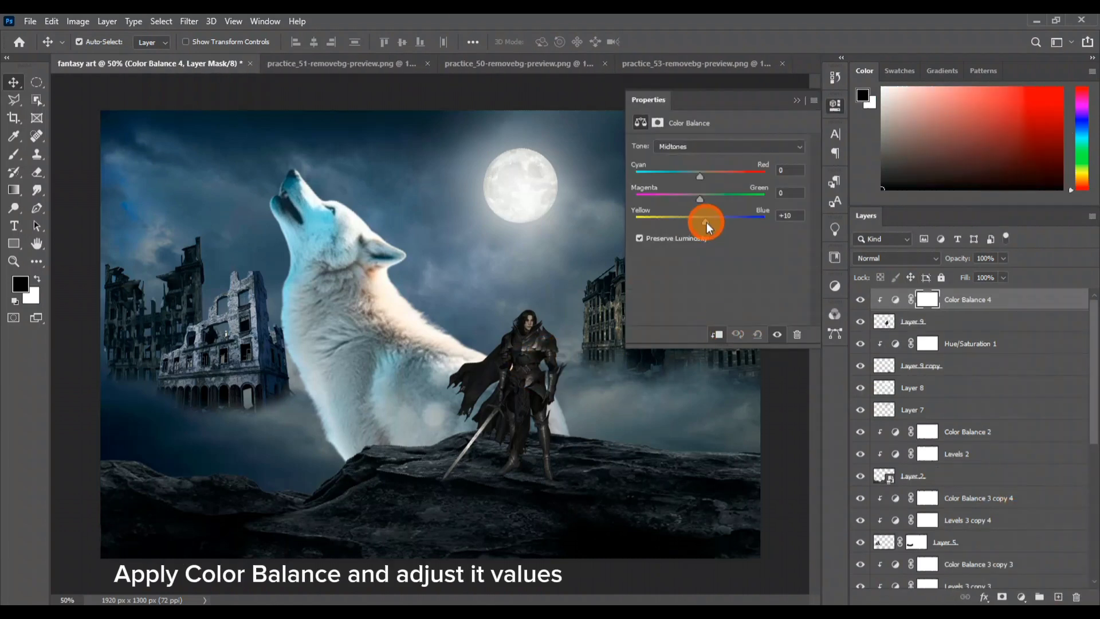
left_click(699, 173)
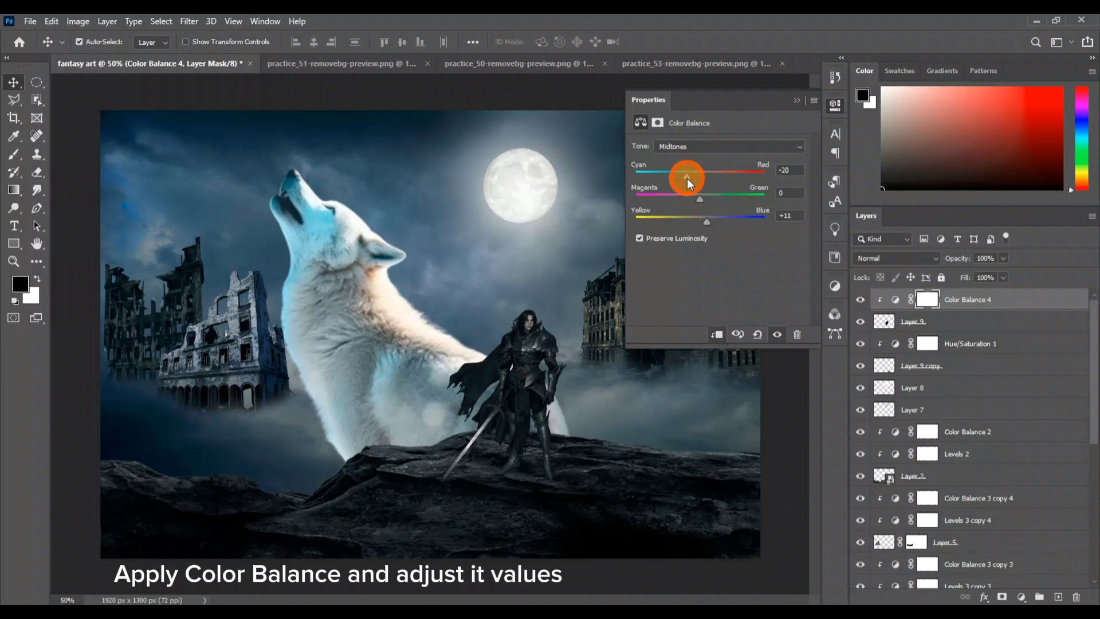
left_click(796, 101)
Add a new layer clipped to the knight and choose a bright blue background color for brushing
left_click(1058, 597)
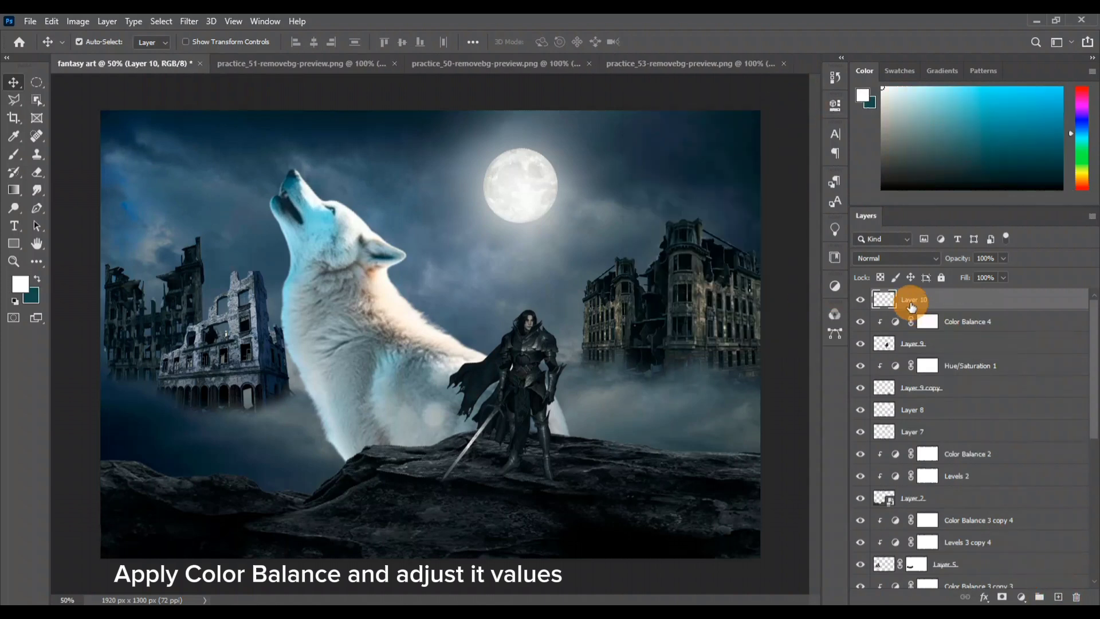
left_click(36, 295)
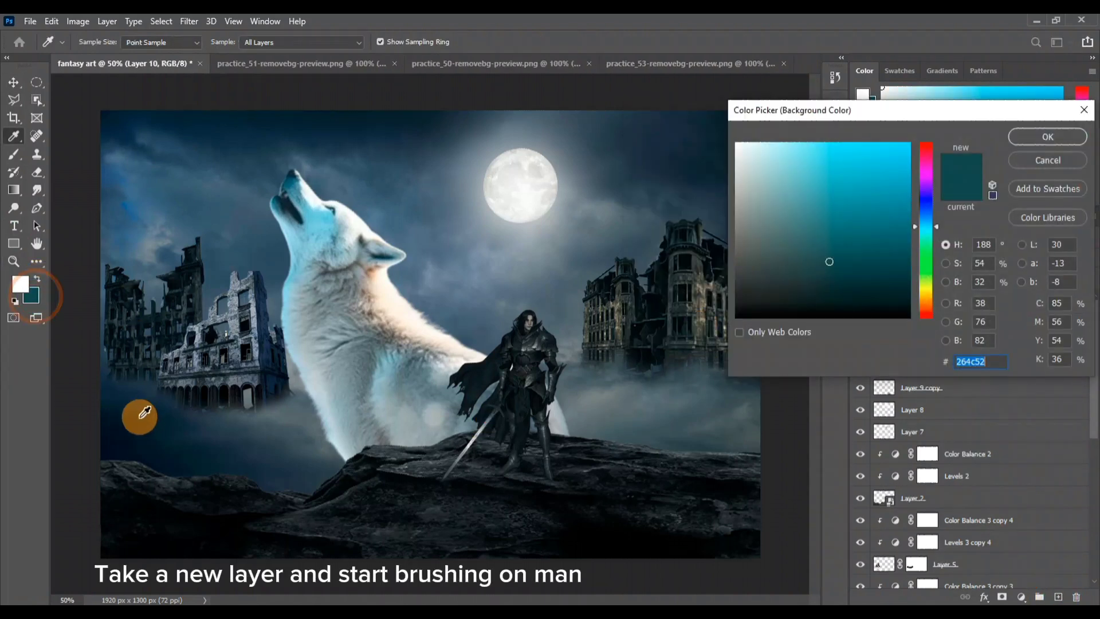
left_click(491, 270)
left_click_drag(817, 199, 872, 171)
left_click(1047, 137)
left_click(13, 156)
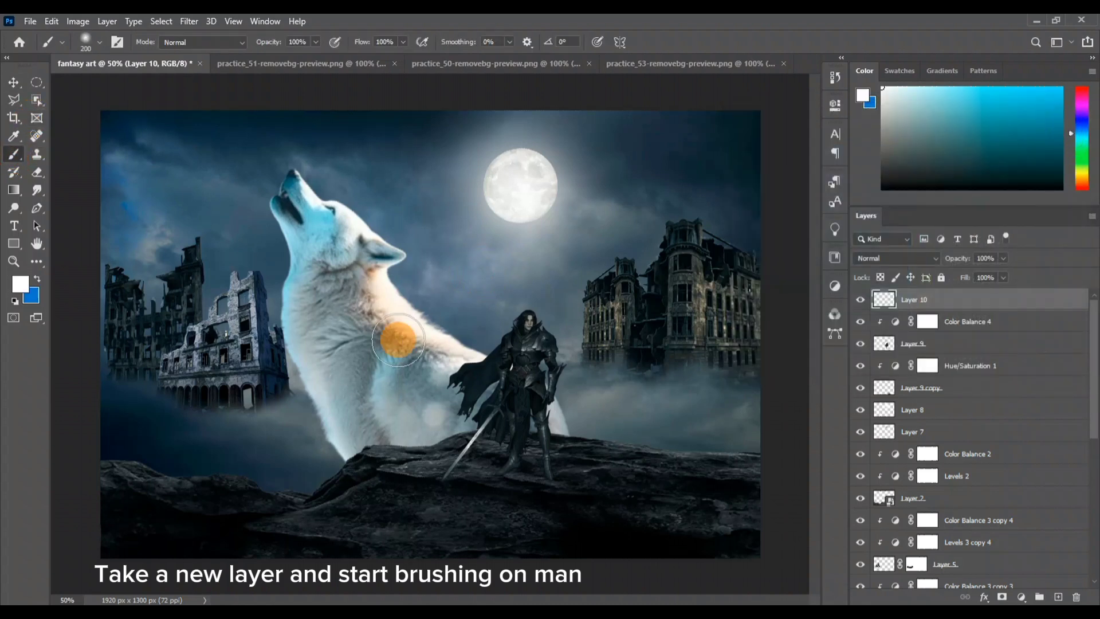
left_click(954, 311, "alt")
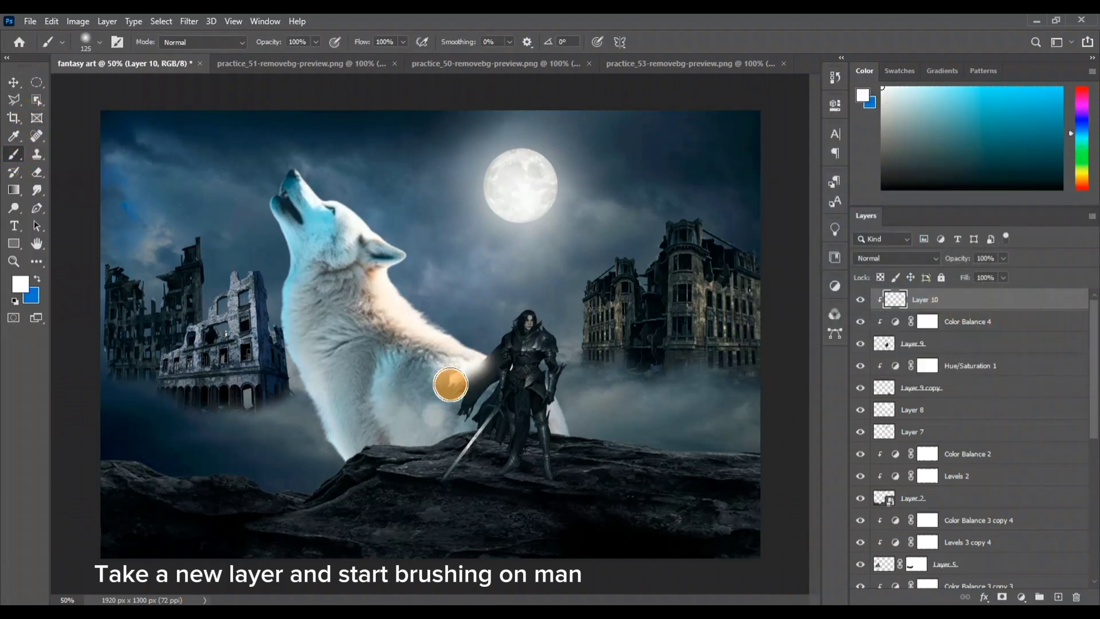
Brush blue over the knight's edges, cape and sword, then set the layer to Soft Light at 35% opacity
key("x")
mouse_move(455, 381)
left_mouse_down()
mouse_move(560, 355)
mouse_move(506, 445)
left_mouse_up()
left_click(923, 258)
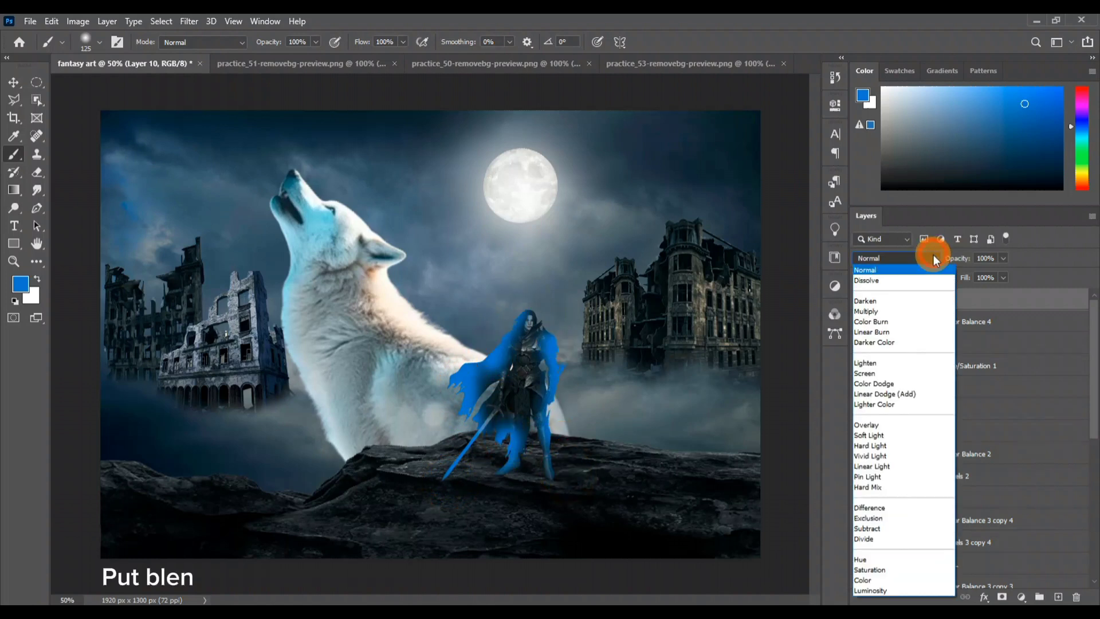
left_click(880, 435)
left_click(1003, 259)
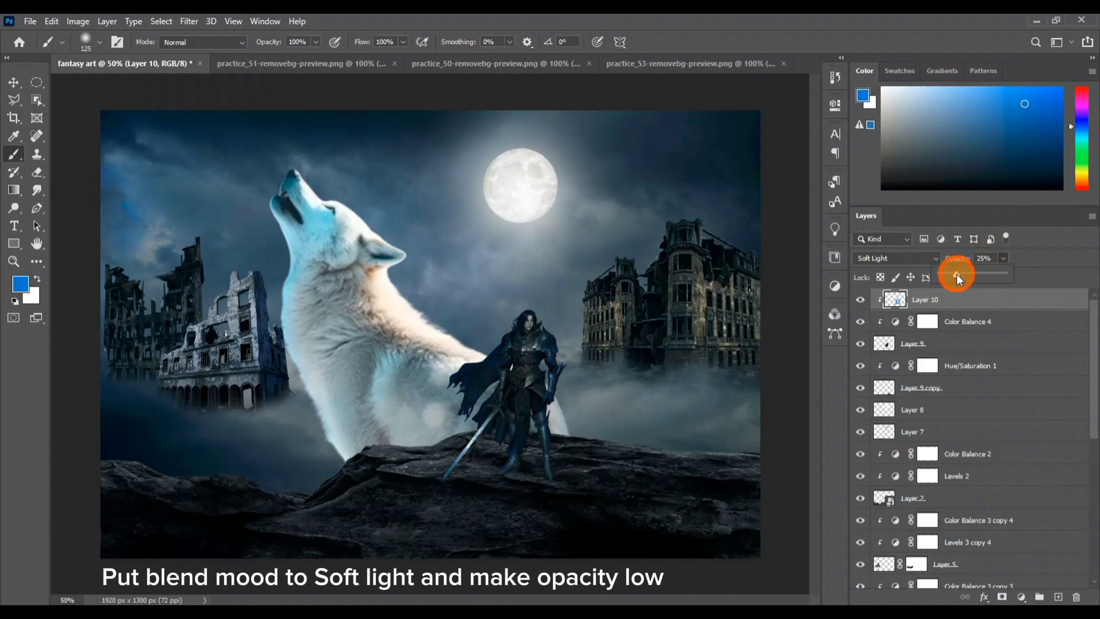
Change the foreground color to a darker blue
left_click(21, 283)
left_click_drag(872, 180, 881, 200)
left_click(1046, 138)
Add a new layer clipped to the rocks and brush blue along their upper edges, reducing the brush opacity to 75%
key("v")
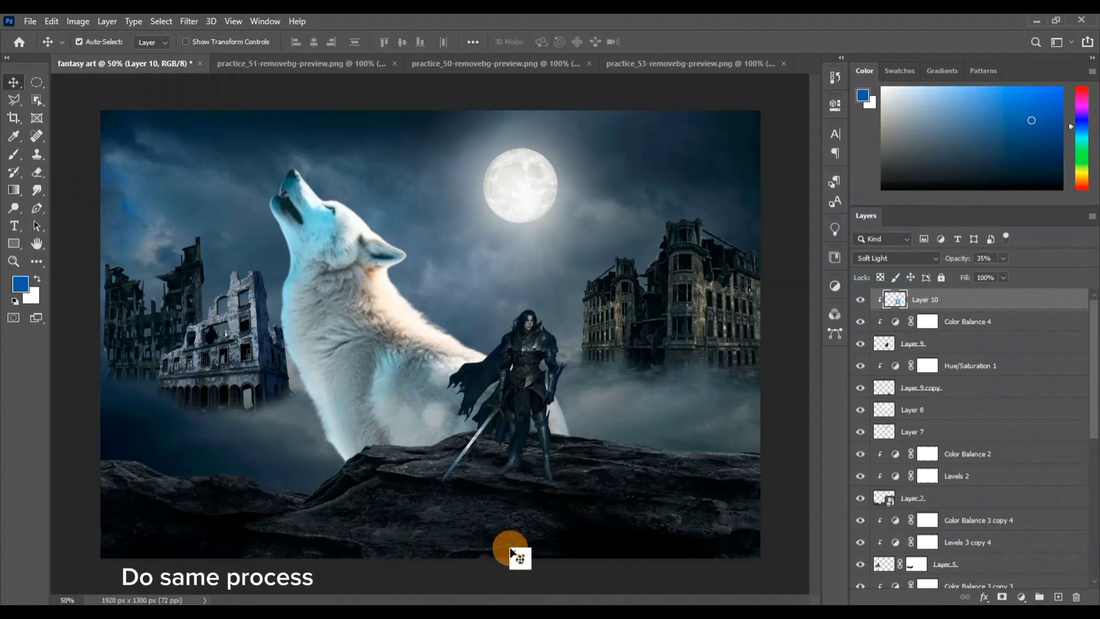
left_click(504, 543)
left_click(1058, 596)
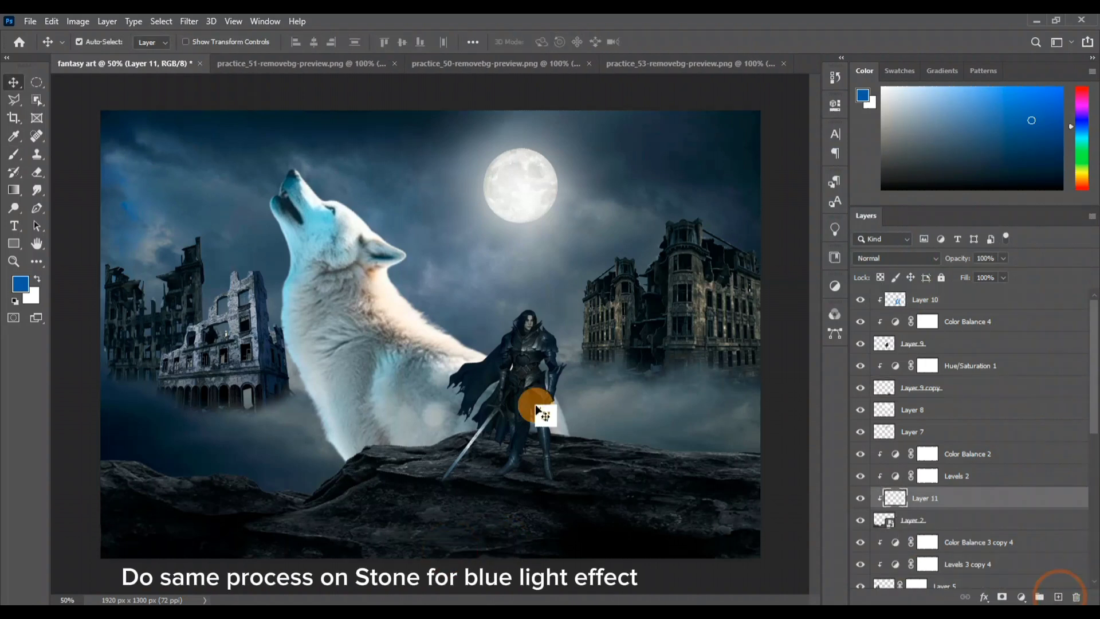
left_click(13, 154)
mouse_move(106, 475)
left_mouse_down()
mouse_move(162, 493)
mouse_move(267, 499)
mouse_move(274, 520)
left_mouse_up()
mouse_move(316, 42)
left_mouse_down()
mouse_move(306, 68)
mouse_move(300, 56)
left_mouse_up()
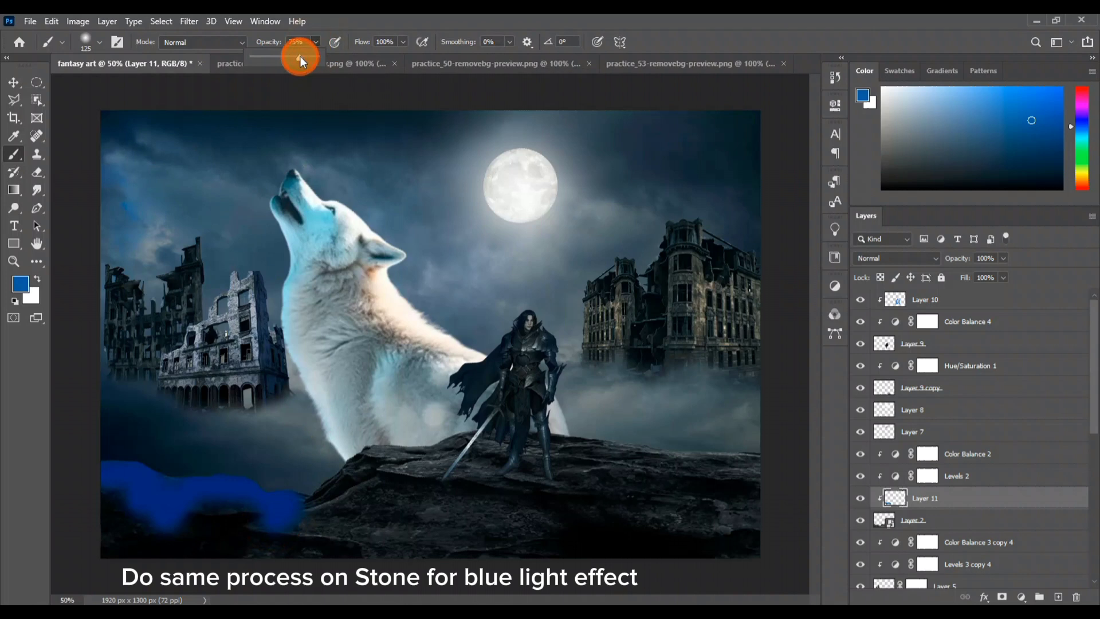
mouse_move(298, 511)
left_mouse_down()
mouse_move(382, 460)
mouse_move(460, 472)
mouse_move(538, 441)
mouse_move(583, 494)
mouse_move(620, 453)
mouse_move(739, 455)
left_mouse_up()
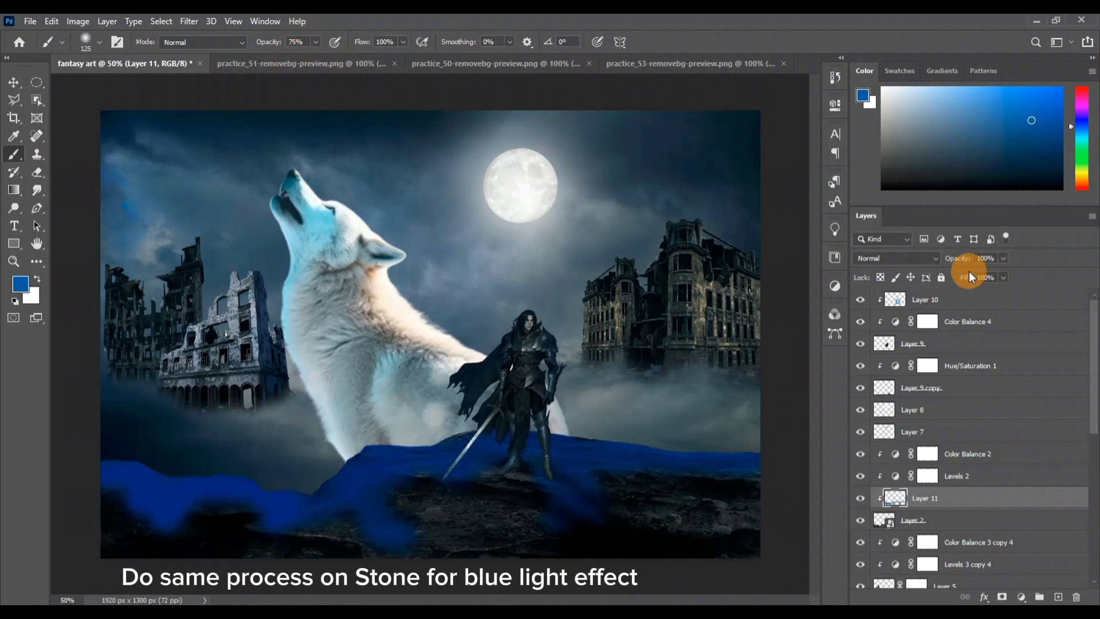
Set the rocks' blue light layer to Soft Light at 39% opacity
left_click(916, 258)
left_click(888, 435)
left_click_drag(1003, 258, 960, 275)
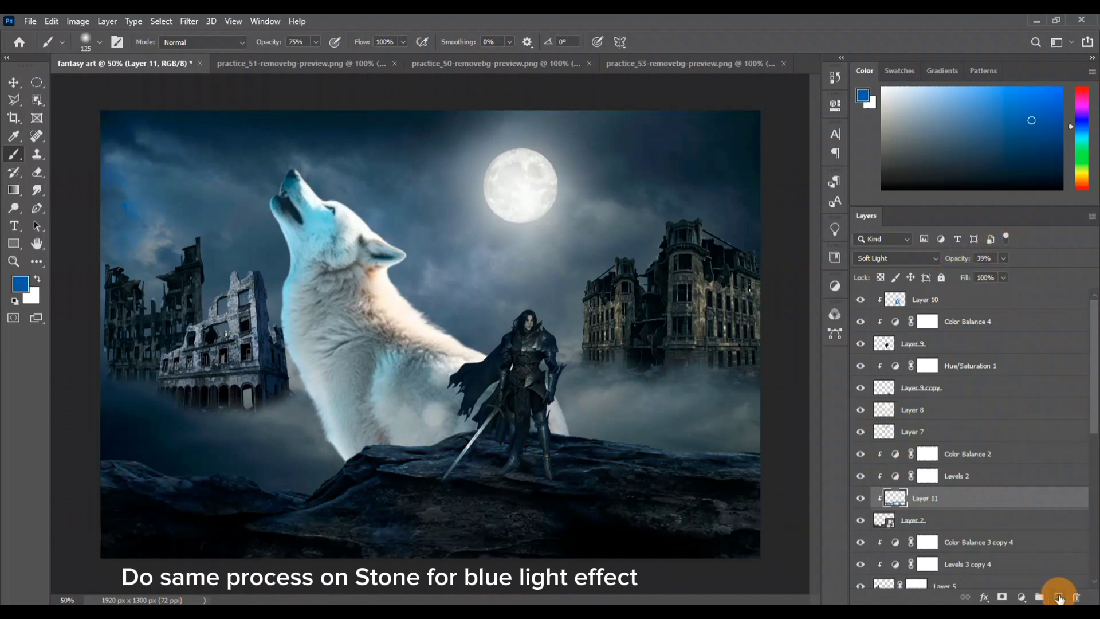
Add another new layer clipped to the rocks and set the background color to black (000000)
left_click(1058, 596)
left_click(30, 296)
left_click(729, 317)
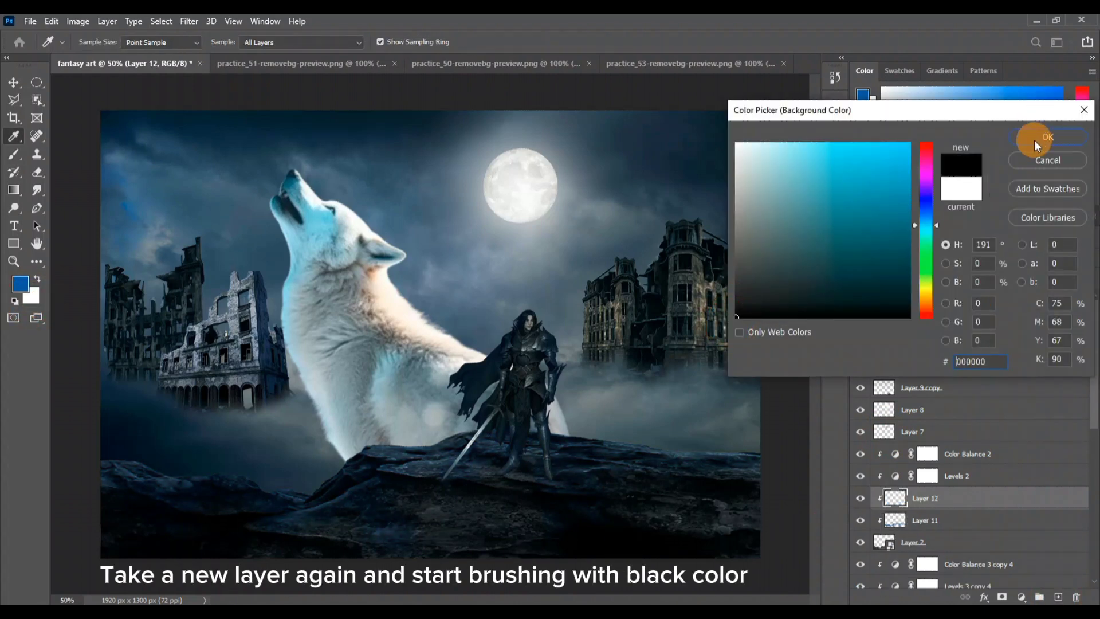
left_click(1033, 139)
Brush black along the bottom of the rocks with a 200 px brush to darken the foreground
left_click_drag(749, 549, 733, 550)
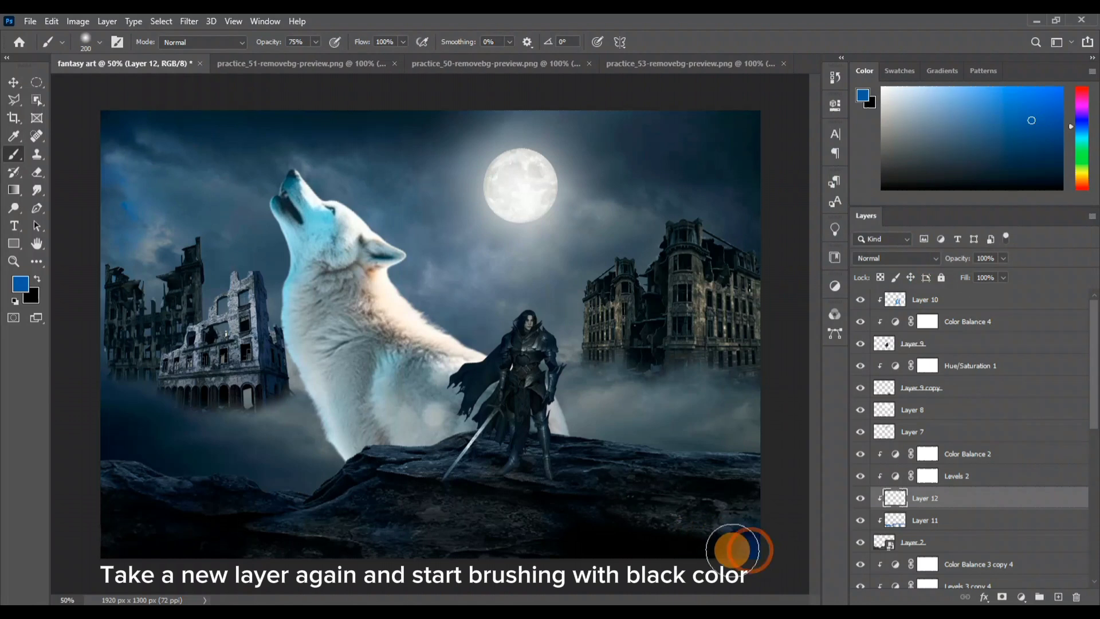
key("x")
left_click(737, 548)
left_click(690, 550)
left_click(631, 548)
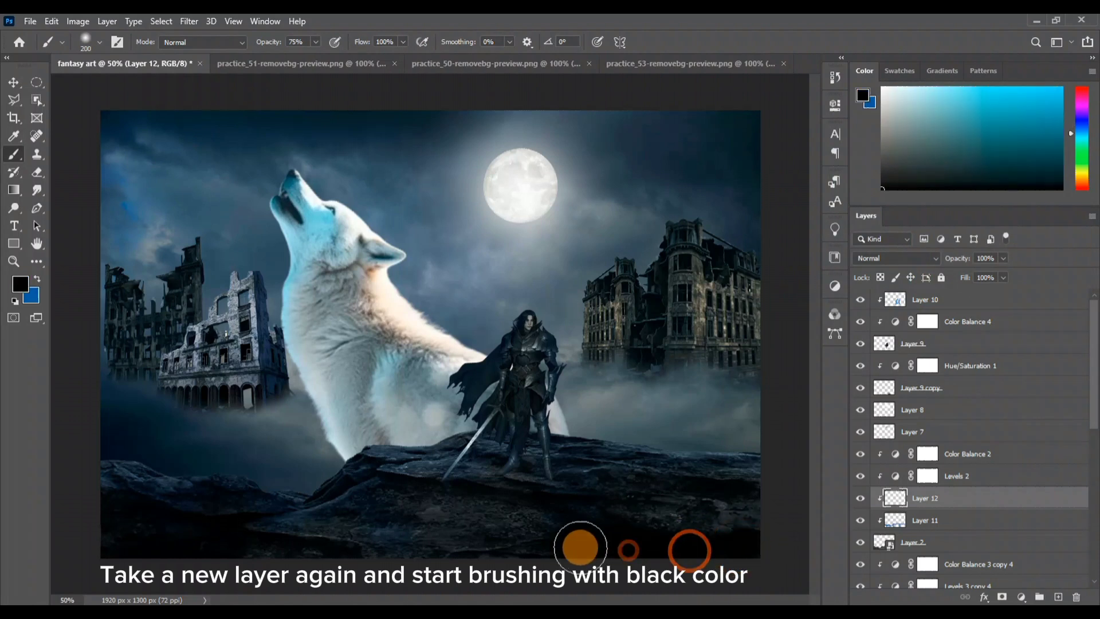
left_click(524, 534)
left_click(429, 552)
left_click(354, 549)
left_click(246, 559)
mouse_move(246, 560)
left_mouse_down()
mouse_move(501, 544)
mouse_move(758, 551)
left_mouse_up()
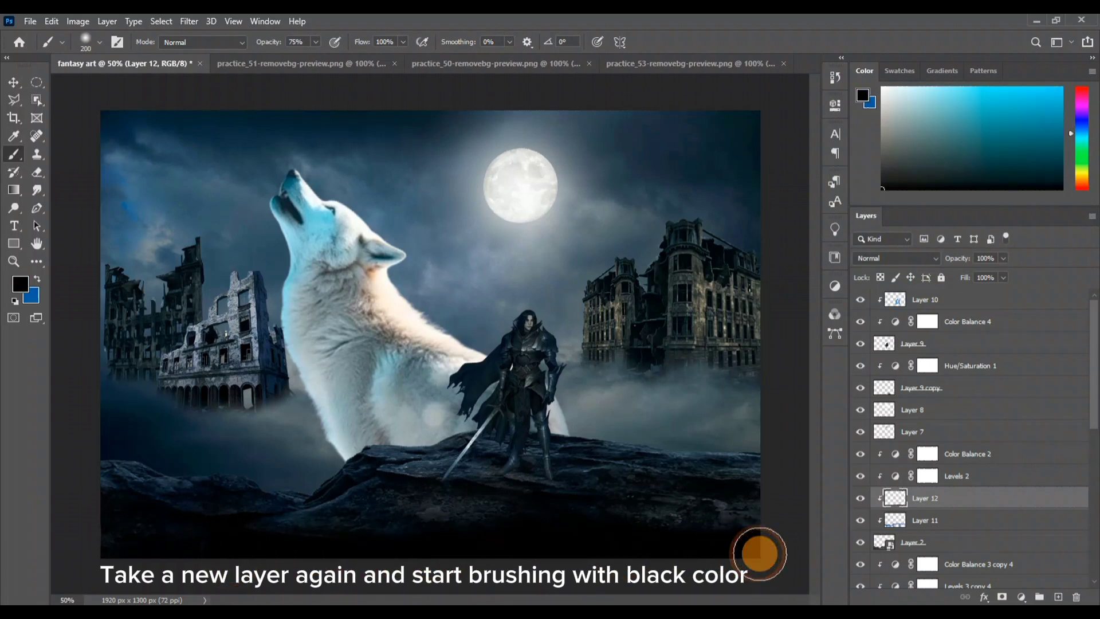
left_click(14, 82)
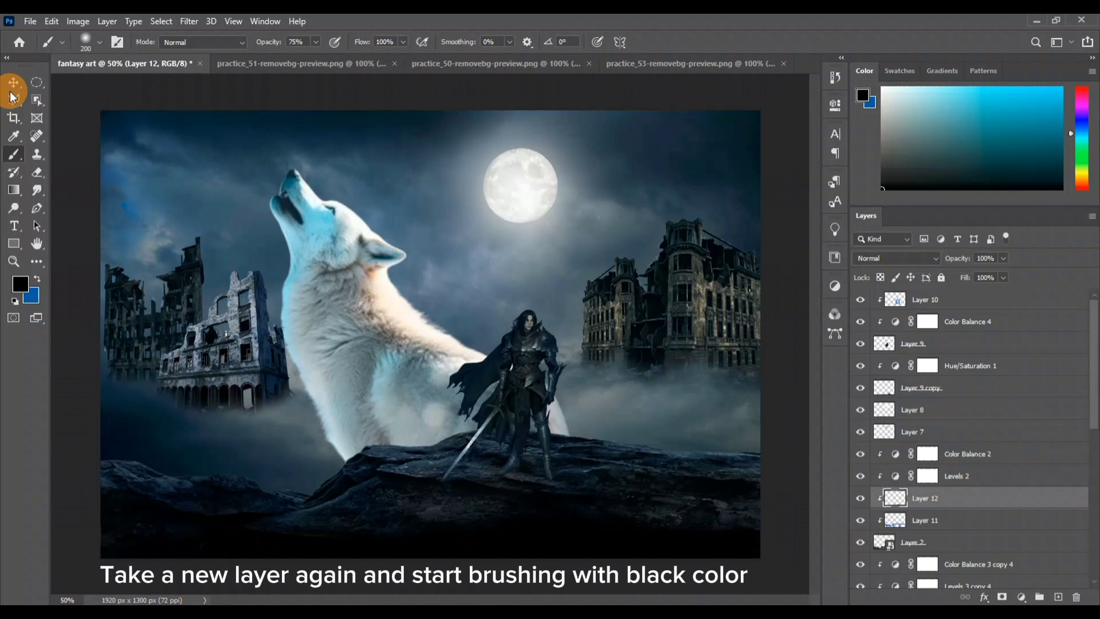
left_click(774, 471)
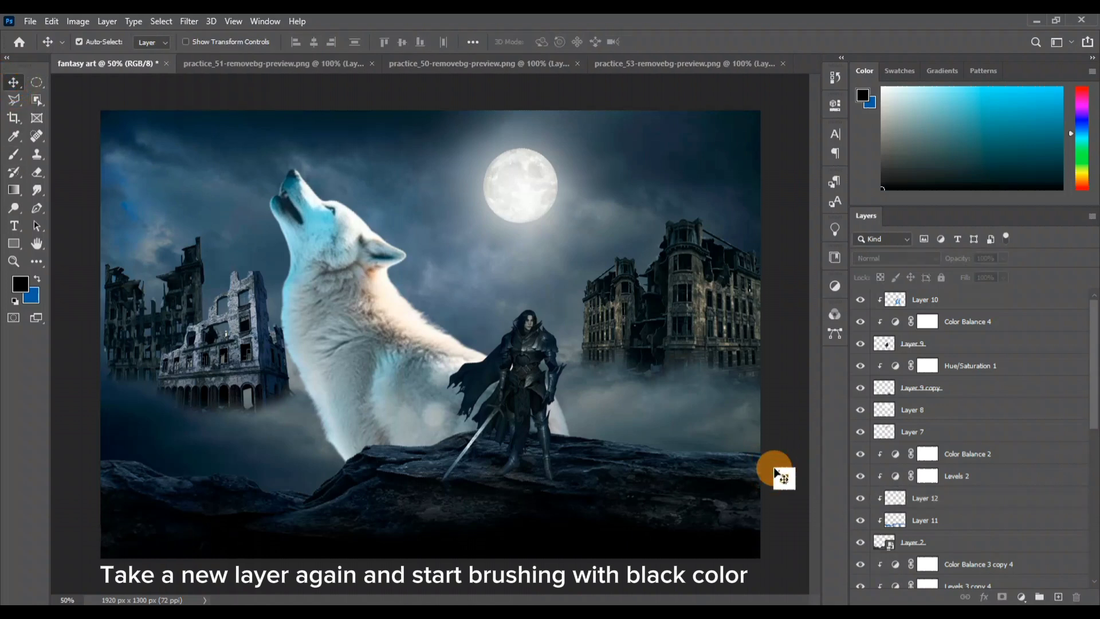